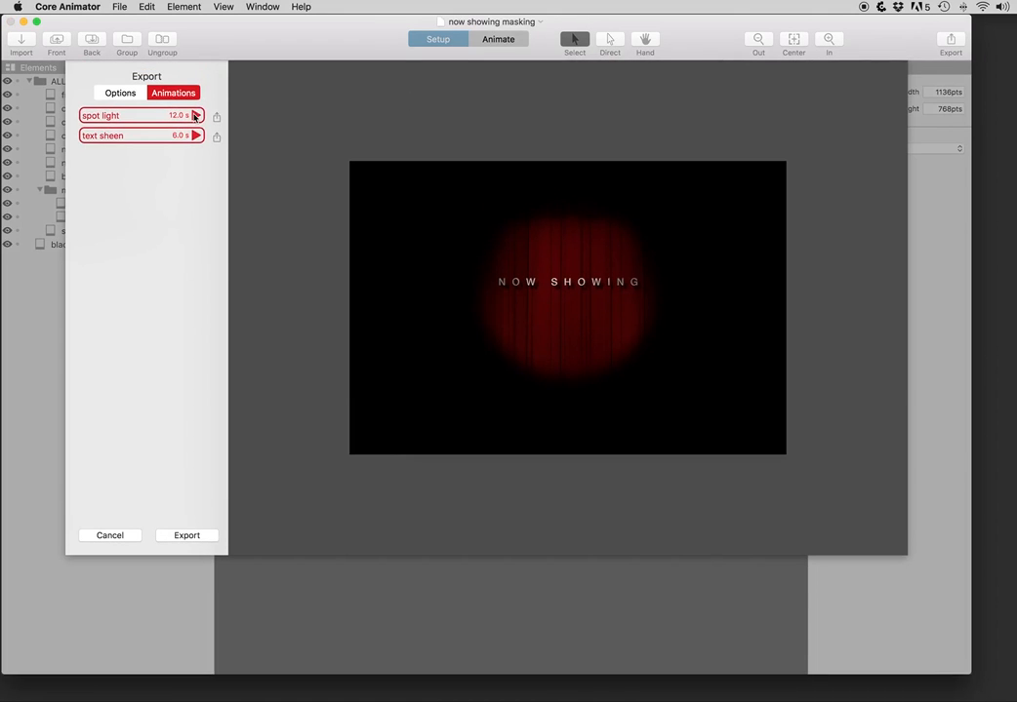
Step: Preview the spot light and text sheen animations, then cancel the export sheet without exporting
{"action": "left_click", "coordinate": [195, 116]}
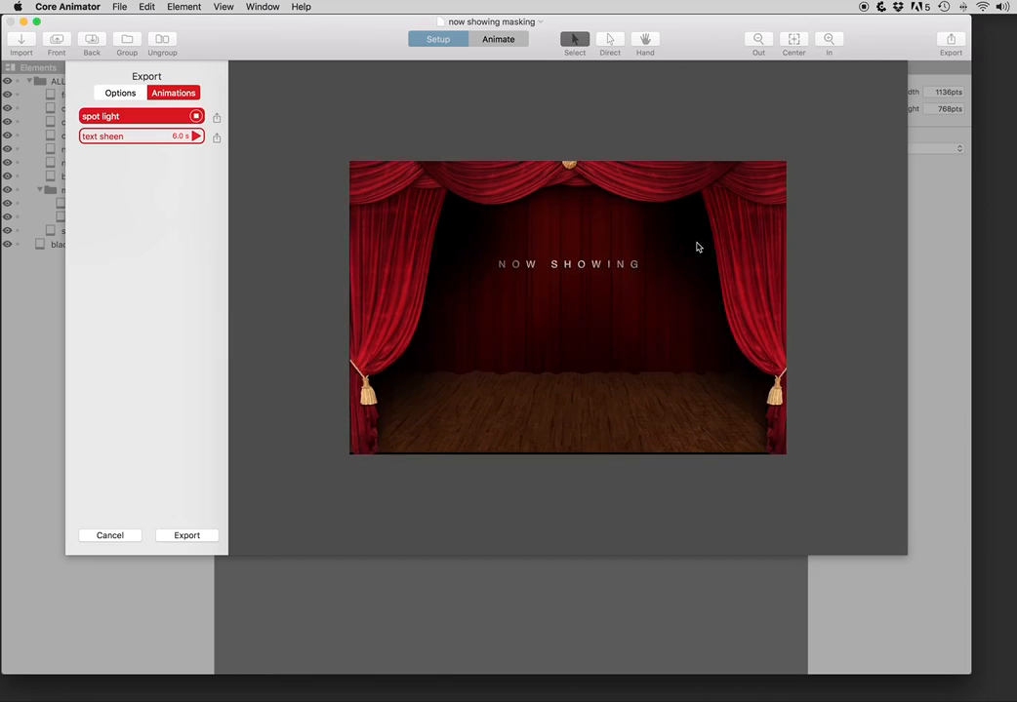
{"action": "left_click", "coordinate": [196, 137]}
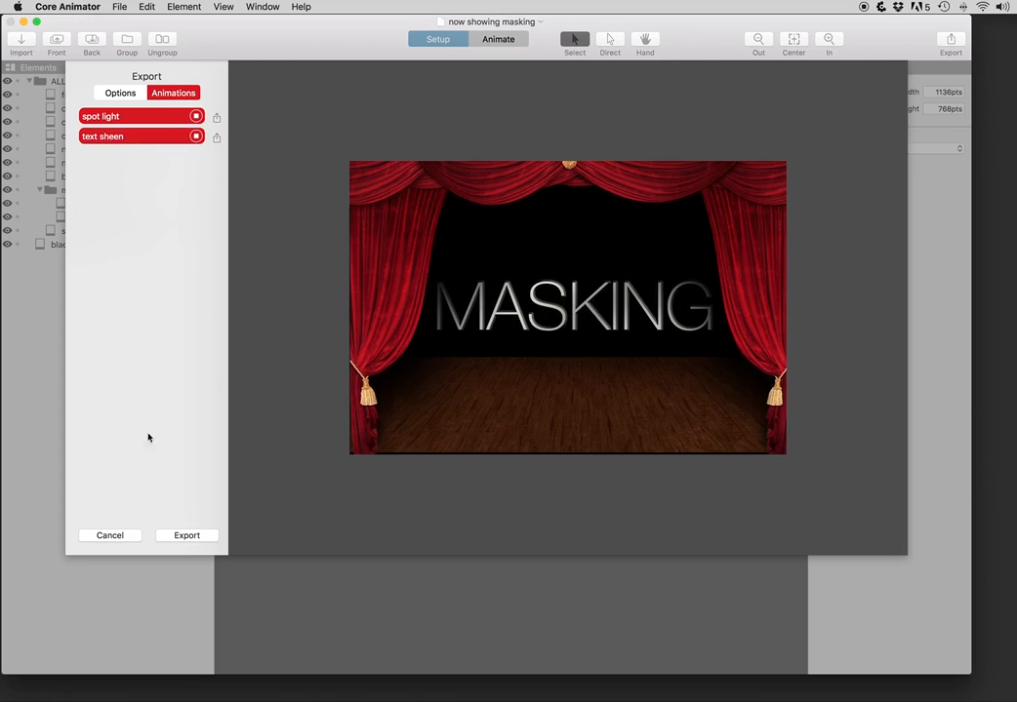
{"action": "left_click", "coordinate": [110, 536]}
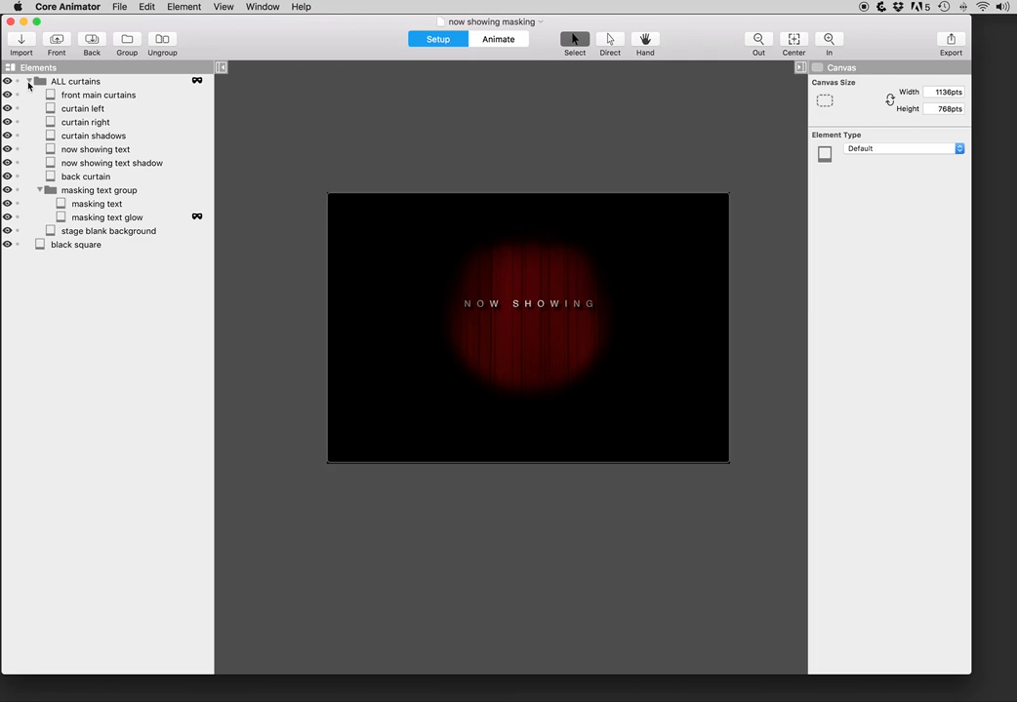
{"action": "left_click", "coordinate": [29, 82]}
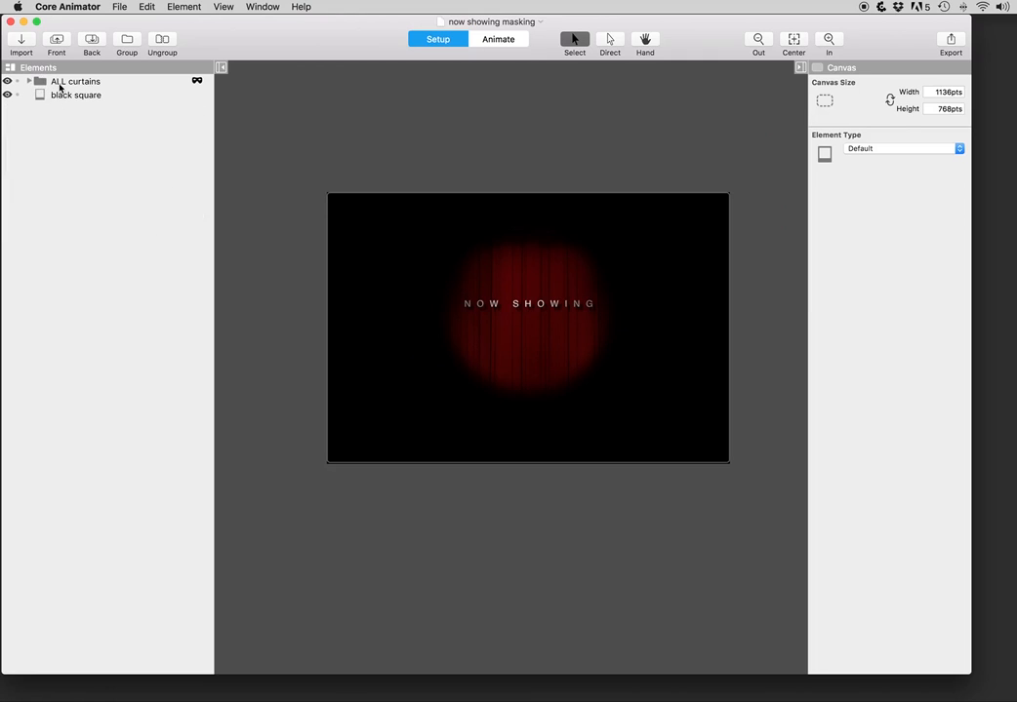
{"action": "left_click", "coordinate": [6, 82]}
{"action": "left_click", "coordinate": [54, 95]}
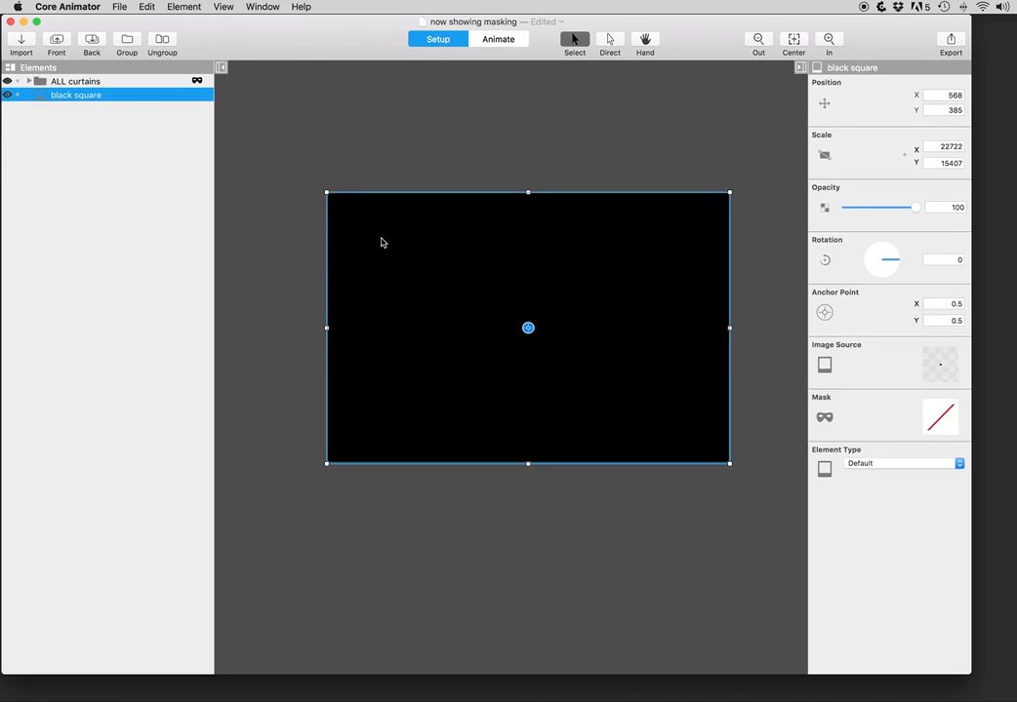
{"action": "left_click", "coordinate": [301, 134]}
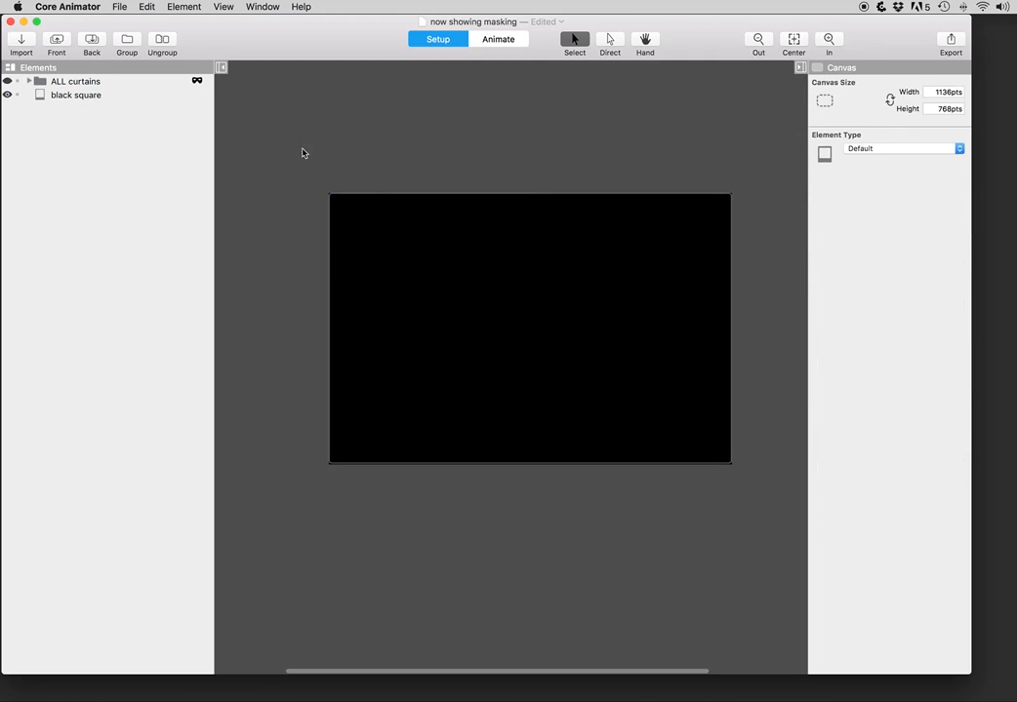
{"action": "left_click", "coordinate": [7, 81]}
{"action": "left_click", "coordinate": [34, 83]}
{"action": "left_click", "coordinate": [31, 82]}
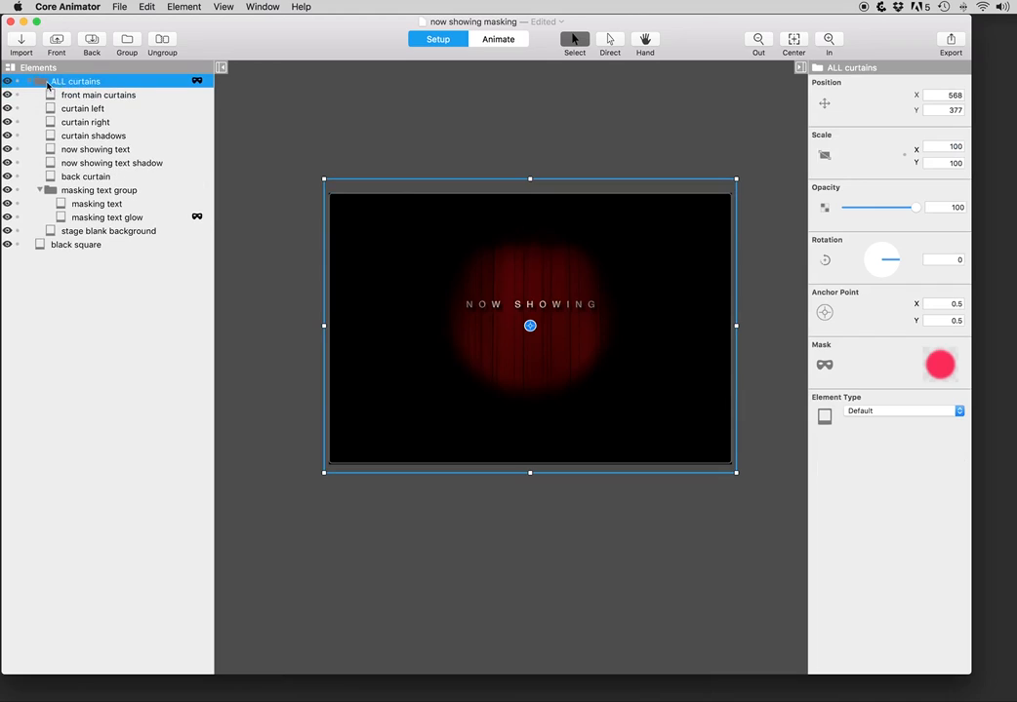
Step: Collapse masking text, inspect the ALL curtains circle mask and its shape templates, then enter Animate mode
{"action": "left_click", "coordinate": [40, 191]}
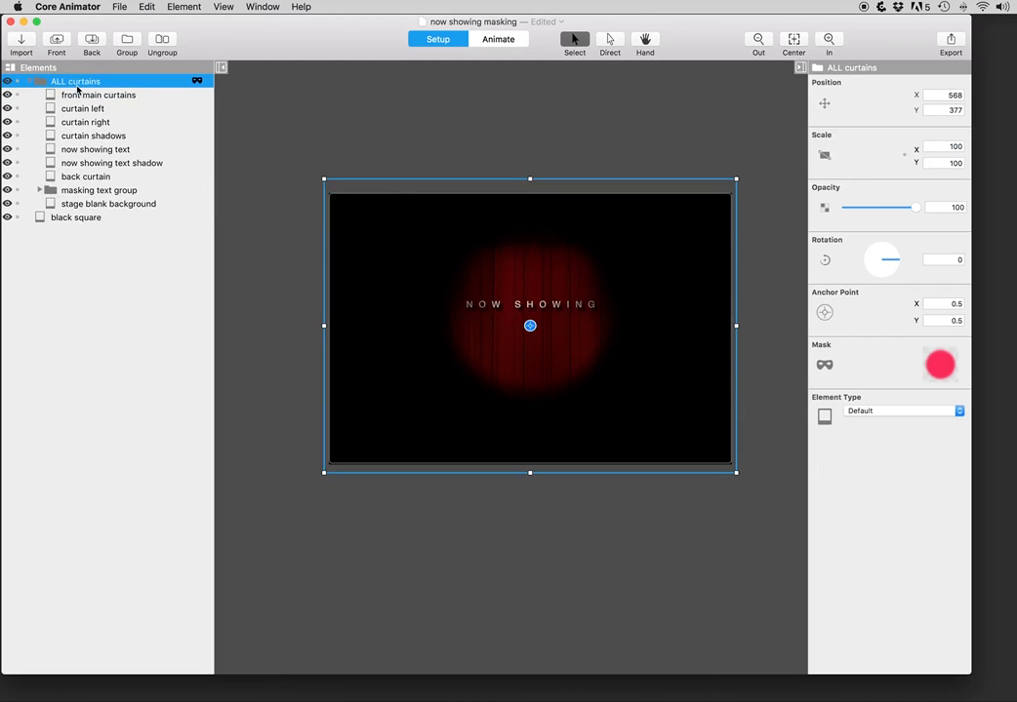
{"action": "left_click", "coordinate": [196, 80]}
{"action": "left_click", "coordinate": [943, 372]}
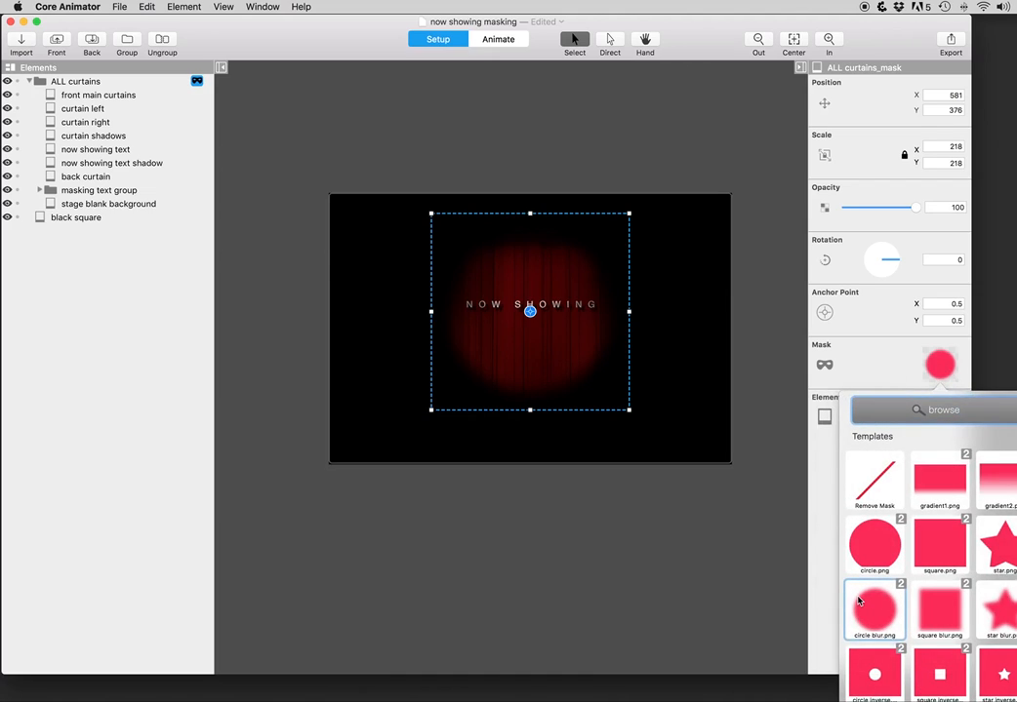
{"action": "left_click", "coordinate": [576, 586]}
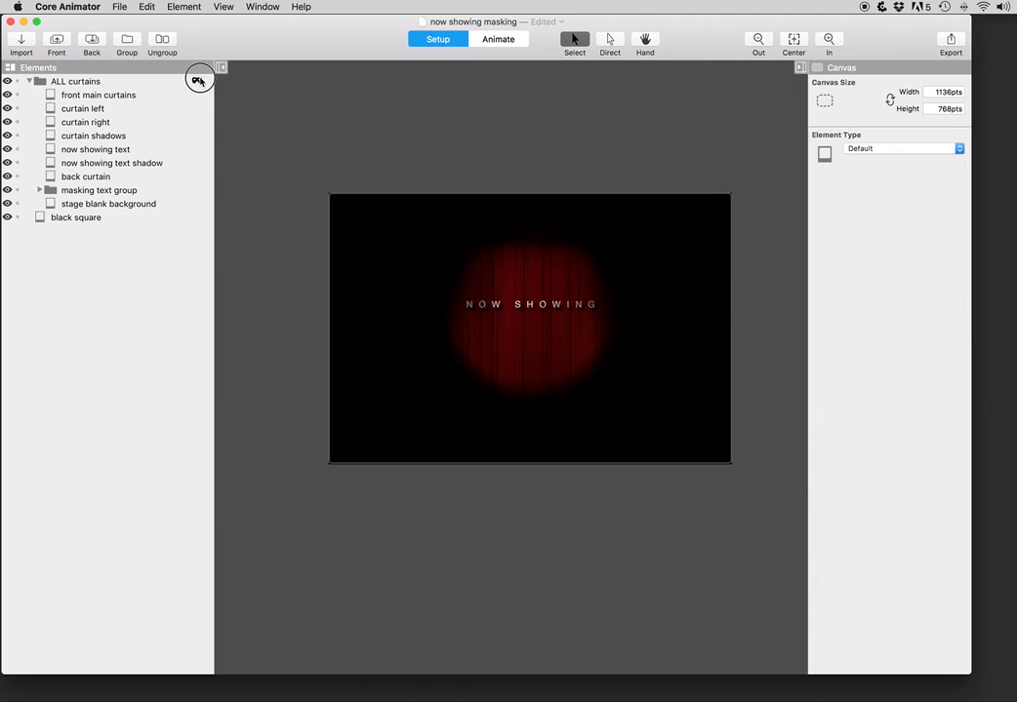
{"action": "left_click", "coordinate": [197, 80]}
{"action": "mouse_move", "coordinate": [520, 360]}
{"action": "left_mouse_down"}
{"action": "mouse_move", "coordinate": [374, 288]}
{"action": "mouse_move", "coordinate": [304, 417]}
{"action": "mouse_move", "coordinate": [697, 439]}
{"action": "mouse_move", "coordinate": [574, 344]}
{"action": "mouse_move", "coordinate": [508, 359]}
{"action": "mouse_move", "coordinate": [522, 352]}
{"action": "mouse_move", "coordinate": [524, 360]}
{"action": "left_mouse_up"}
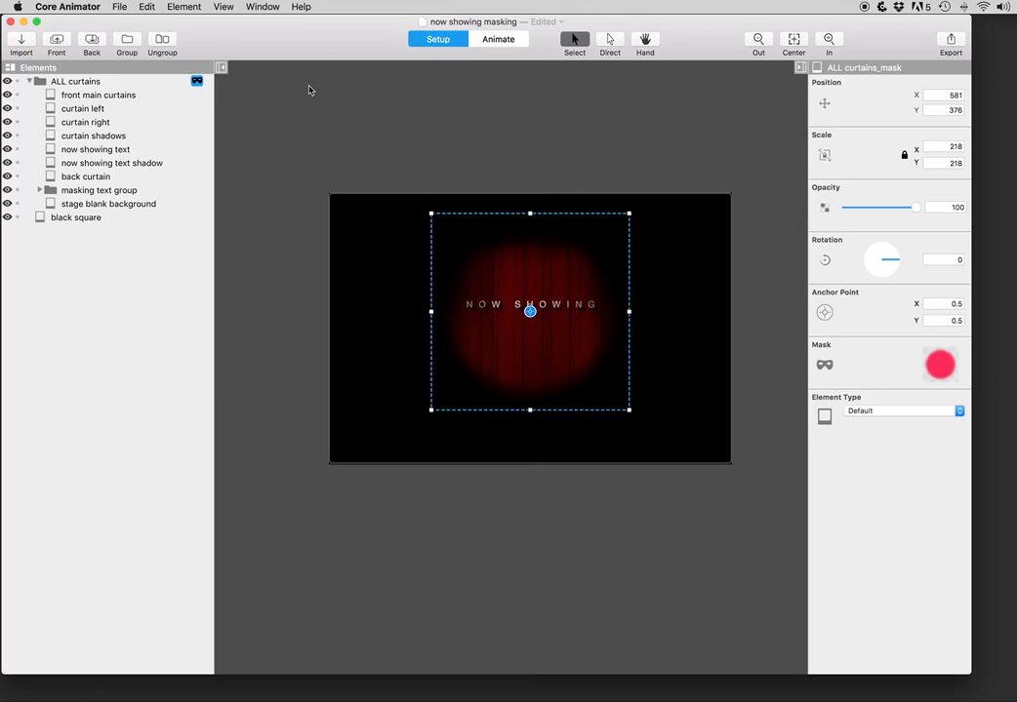
{"action": "left_click", "coordinate": [514, 43]}
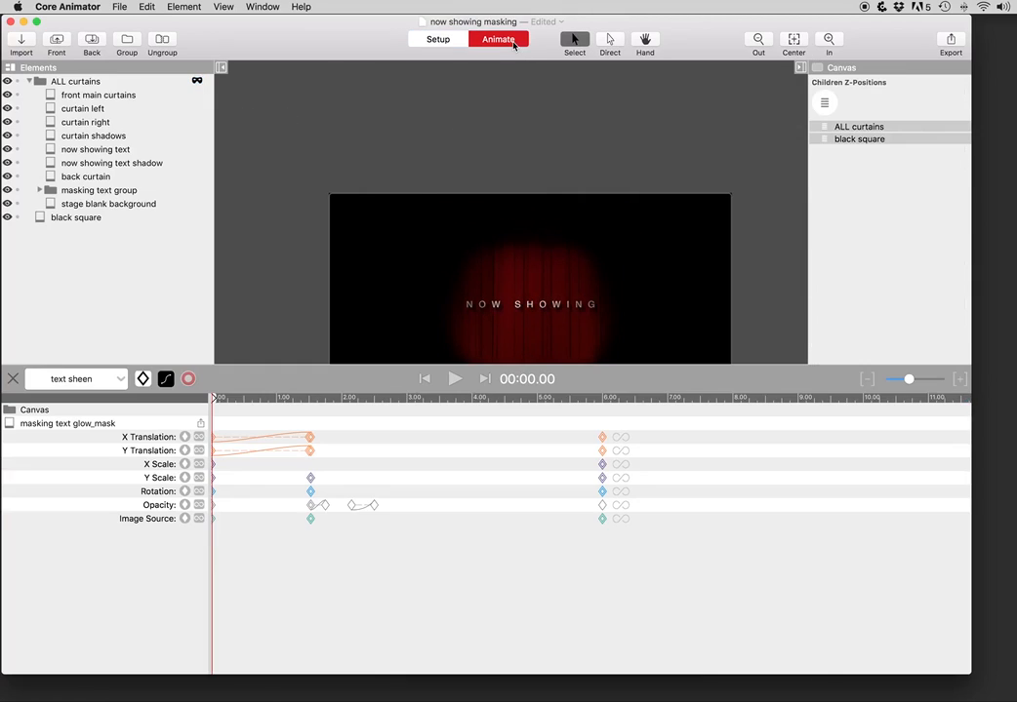
Step: Switch the timeline to the spot light animation
{"action": "left_click", "coordinate": [120, 379]}
{"action": "left_click", "coordinate": [70, 186]}
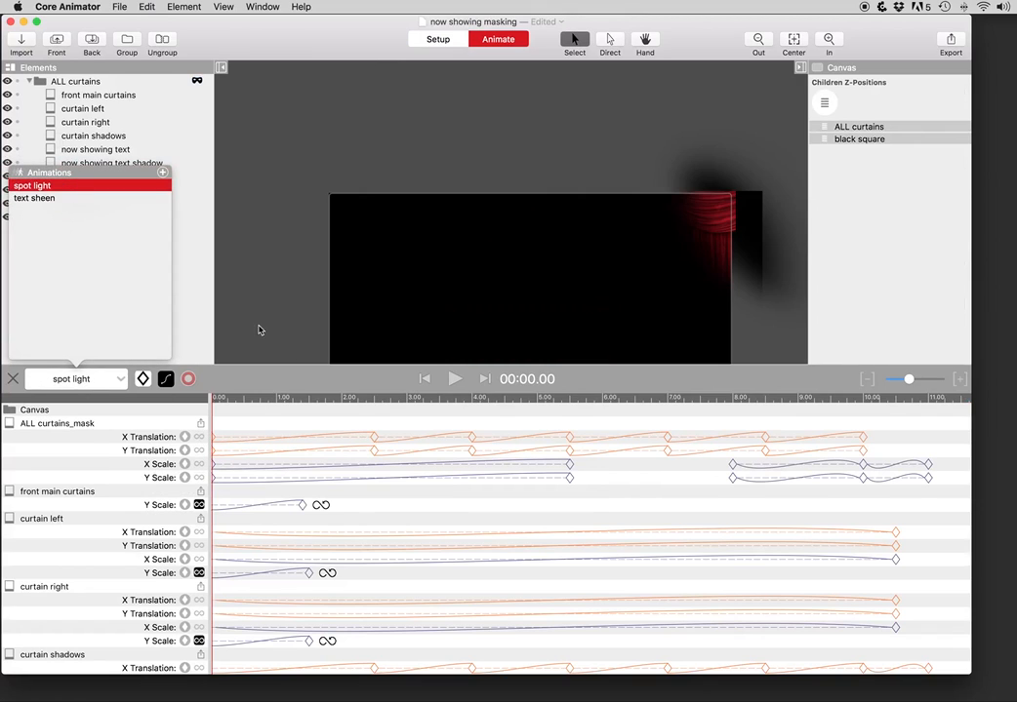
{"action": "scroll", "coordinate": [274, 315], "scroll_direction": "down", "scroll_amount": 5}
{"action": "scroll", "coordinate": [274, 315], "scroll_direction": "up", "scroll_amount": 3}
{"action": "left_click", "coordinate": [213, 315]}
Step: Scrub the playhead through 2.5, 4, 5.5 and 8 seconds to review the ALL curtains mask keyframes
{"action": "left_click", "coordinate": [223, 398]}
{"action": "left_click_drag", "start_coordinate": [222, 398], "coordinate": [512, 422]}
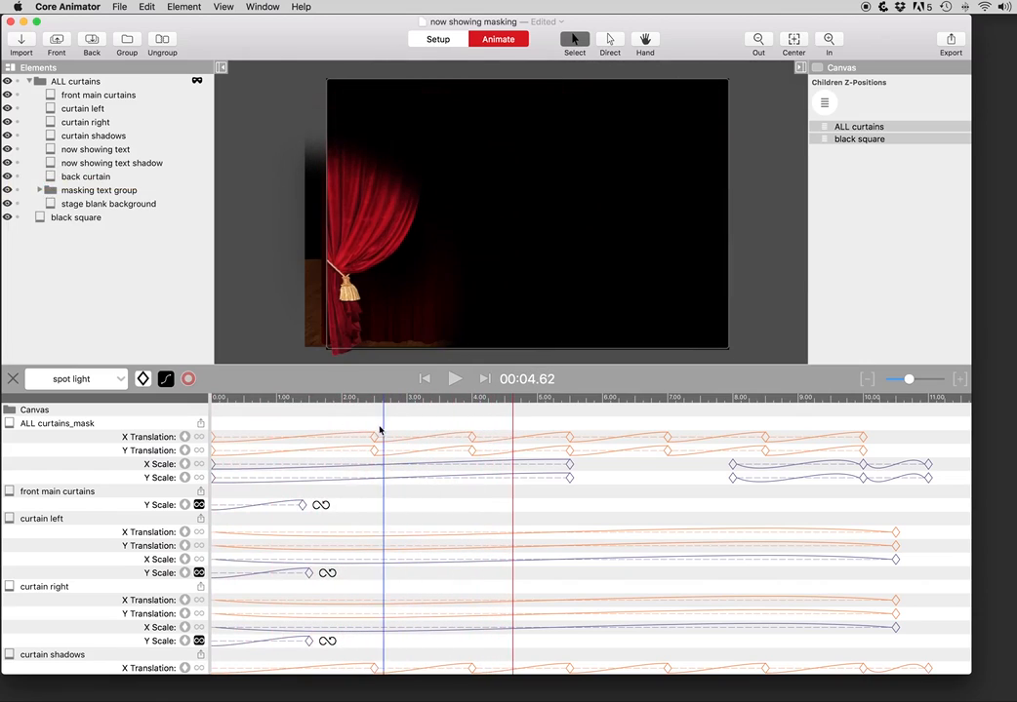
{"action": "left_click", "coordinate": [377, 422]}
{"action": "left_click", "coordinate": [473, 415]}
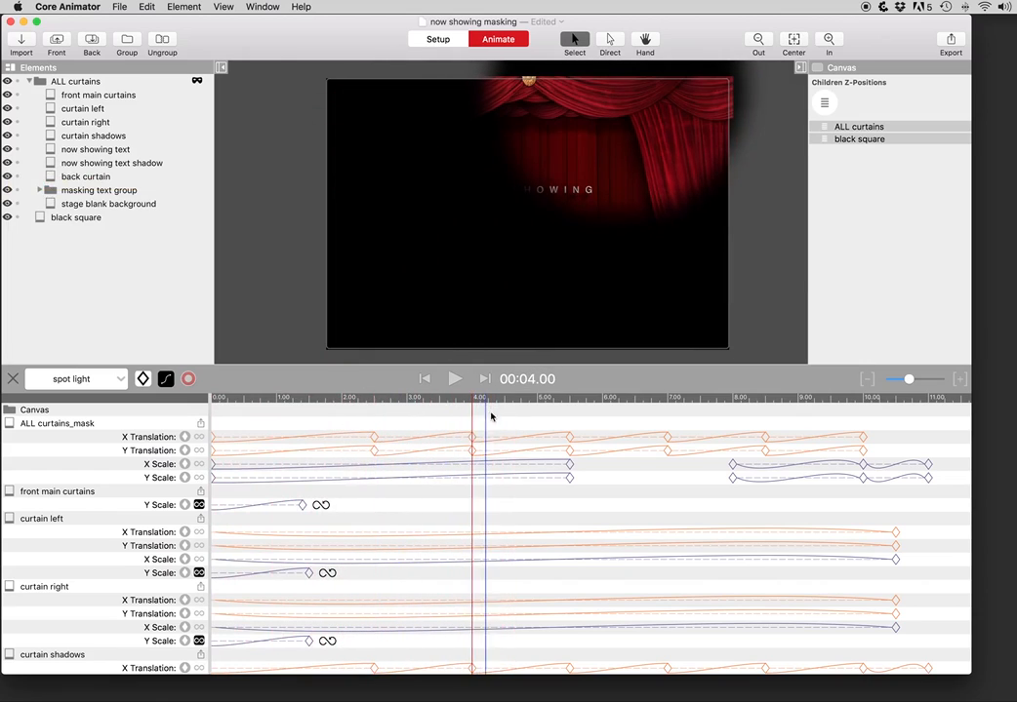
{"action": "left_click", "coordinate": [571, 402]}
{"action": "left_click", "coordinate": [141, 424]}
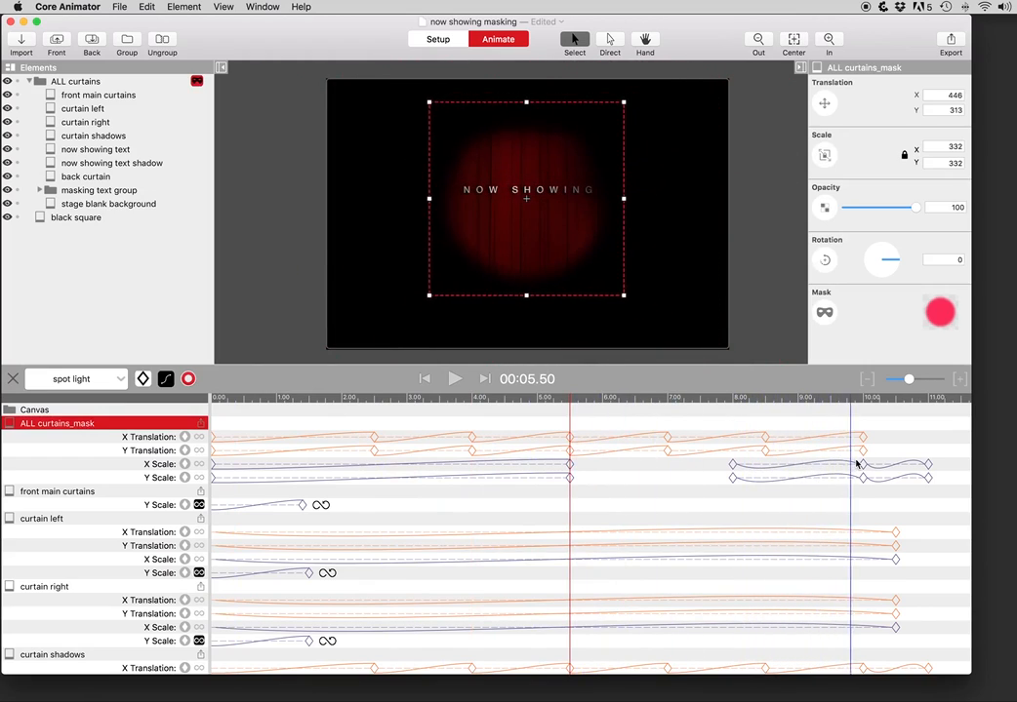
{"action": "left_click", "coordinate": [736, 400]}
{"action": "left_click_drag", "start_coordinate": [736, 400], "coordinate": [736, 403]}
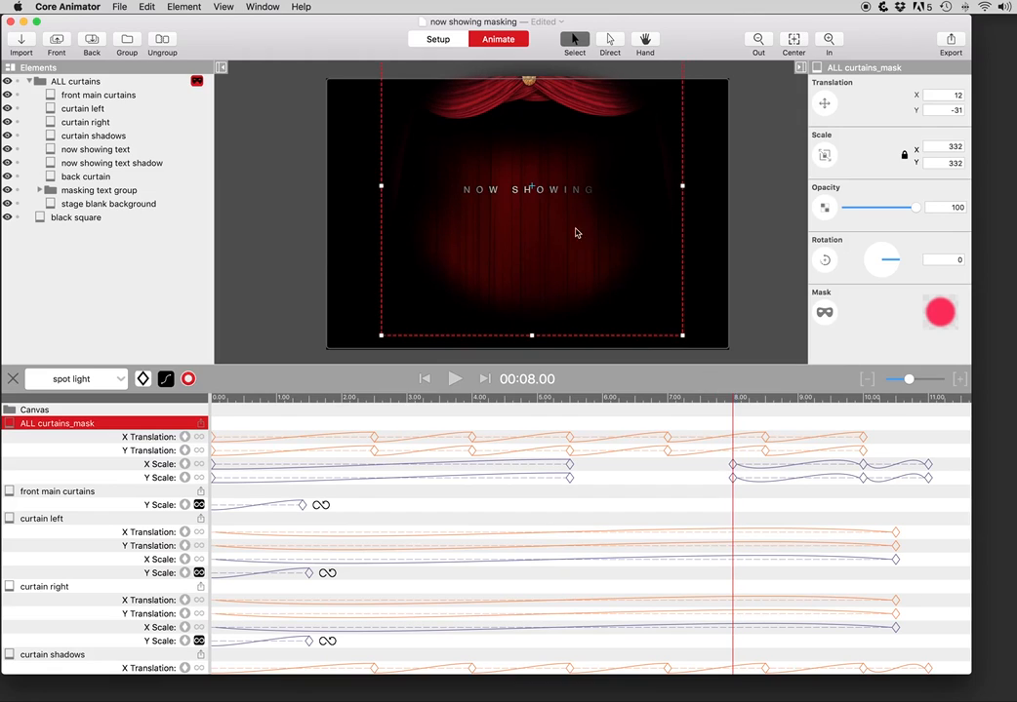
{"action": "left_click_drag", "start_coordinate": [616, 399], "coordinate": [570, 410]}
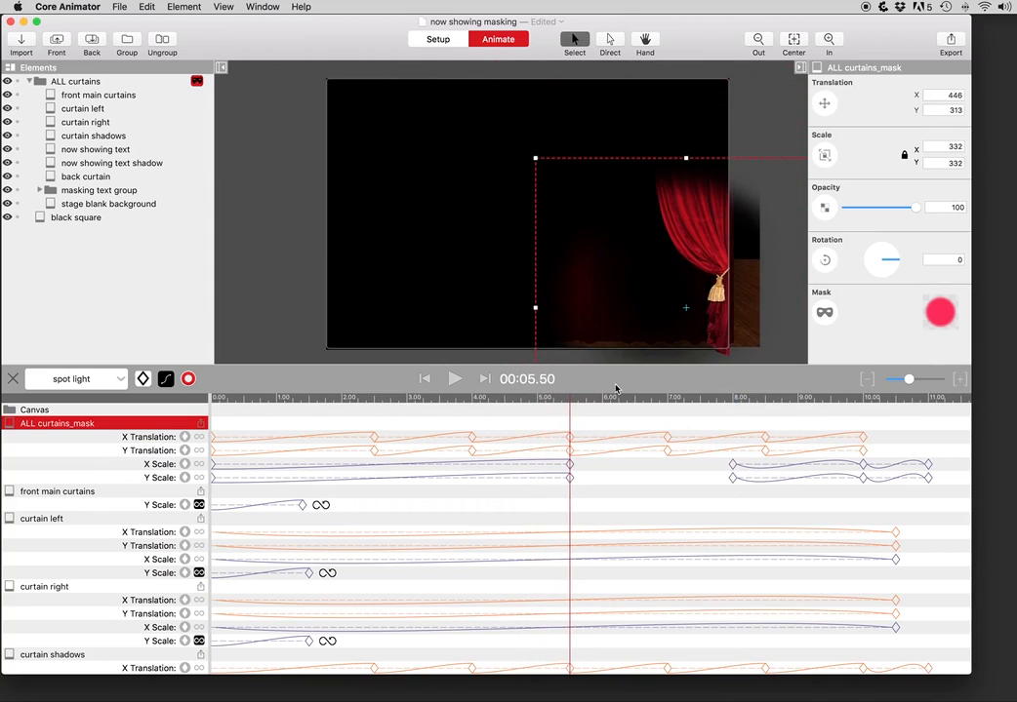
Step: Select curtain right and left, disable the ALL curtains mask, and scrub 1–4 seconds
{"action": "left_click", "coordinate": [86, 121]}
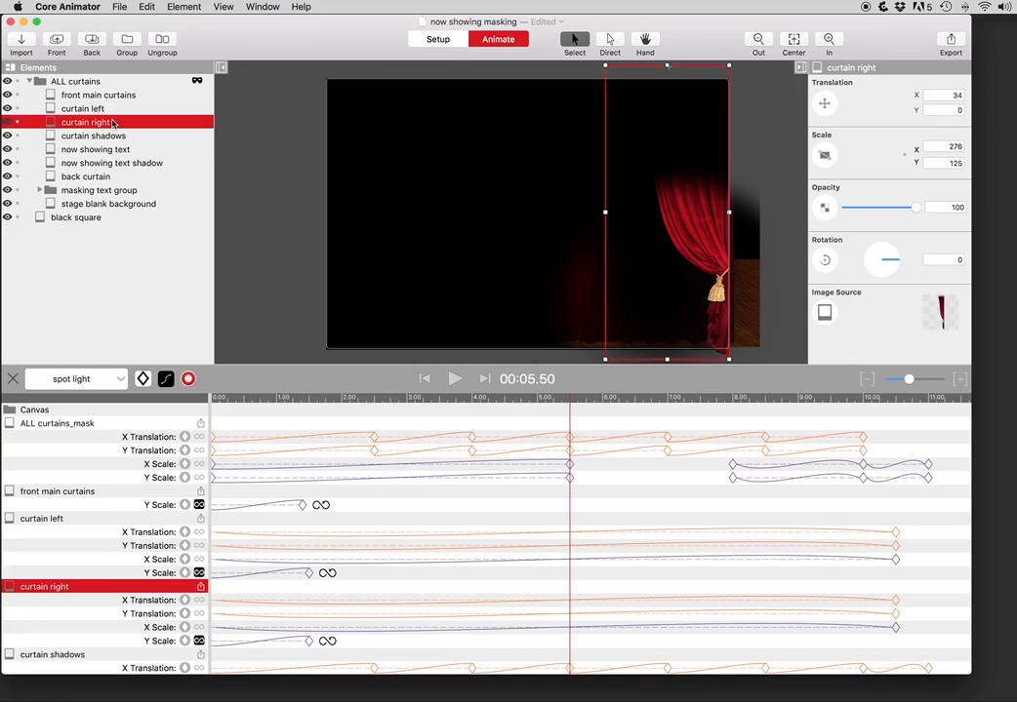
{"action": "left_click", "coordinate": [109, 112]}
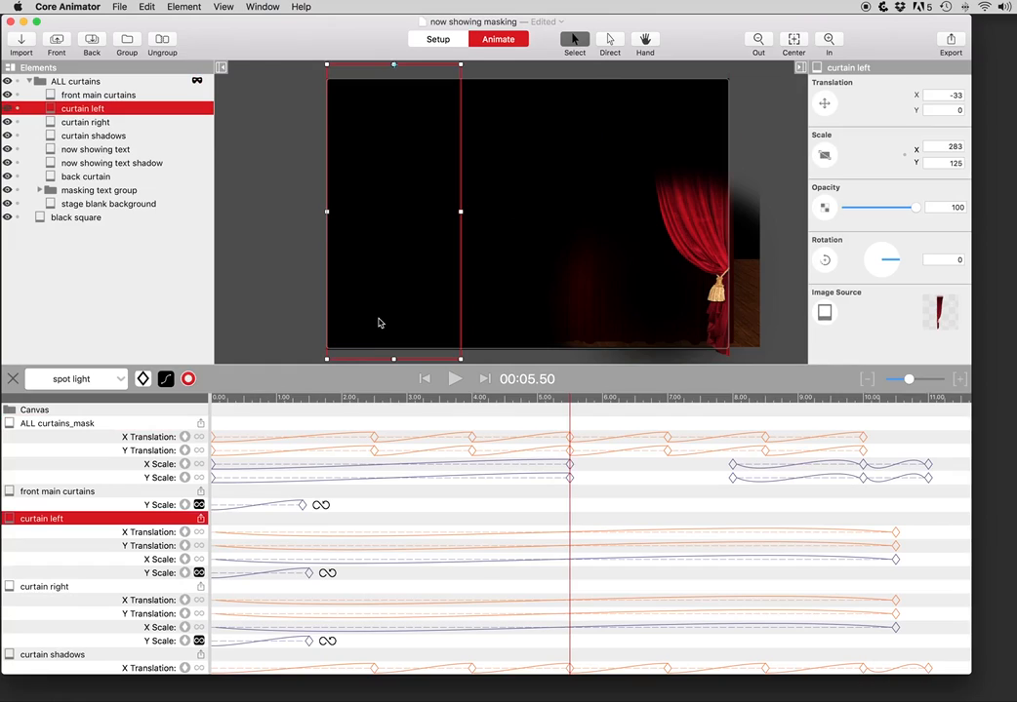
{"action": "left_click", "coordinate": [197, 82]}
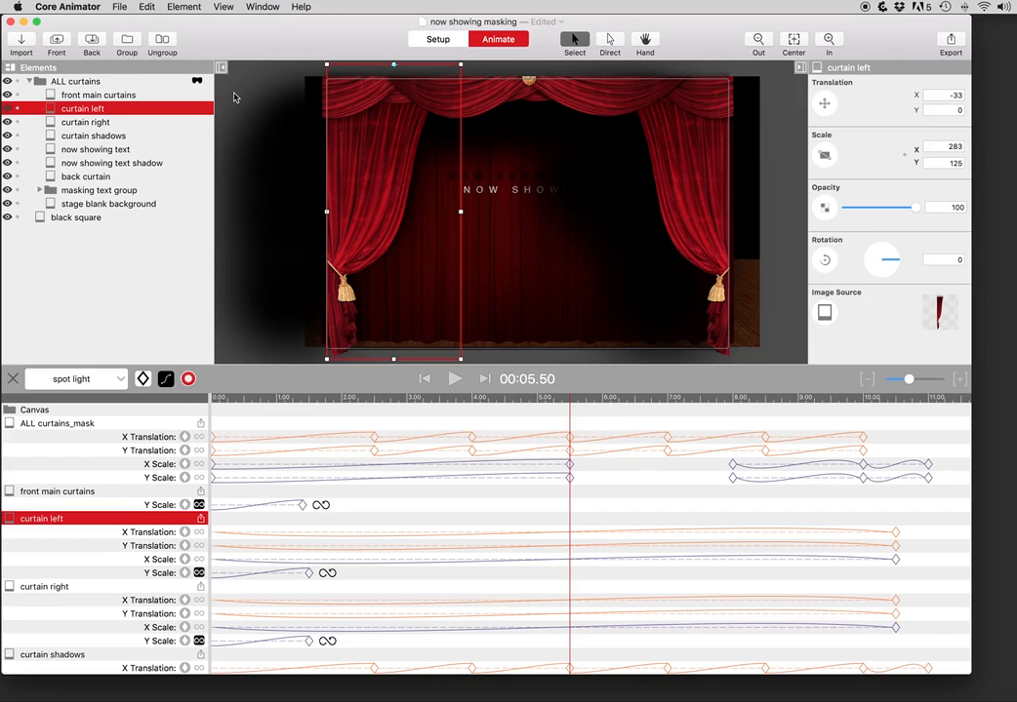
{"action": "left_click_drag", "start_coordinate": [298, 408], "coordinate": [555, 404]}
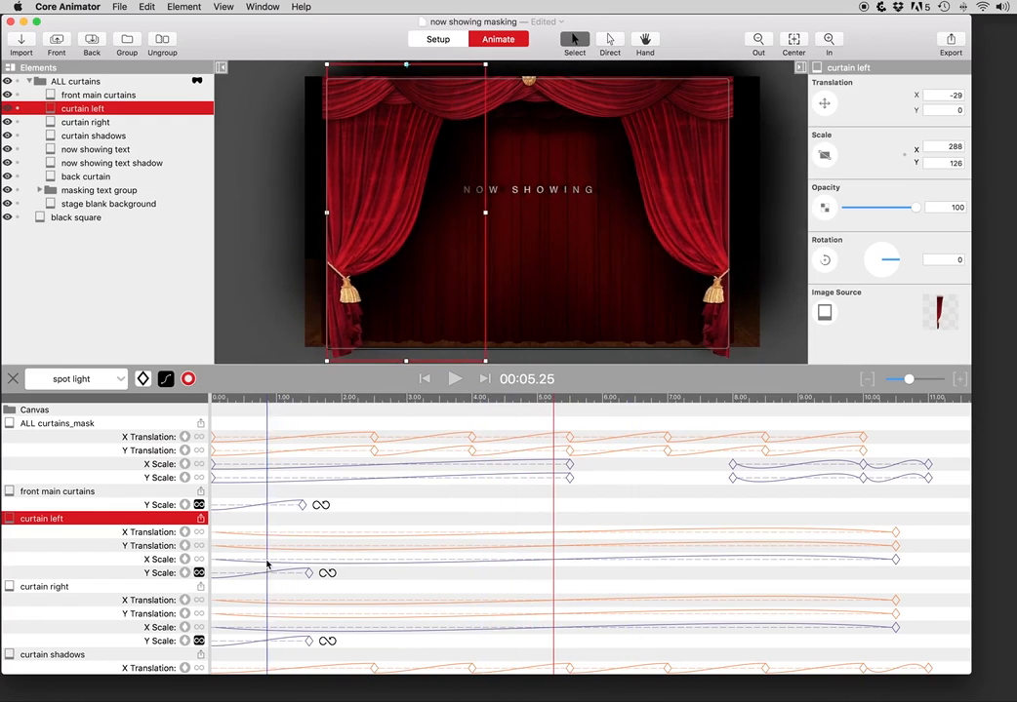
{"action": "left_click", "coordinate": [170, 82]}
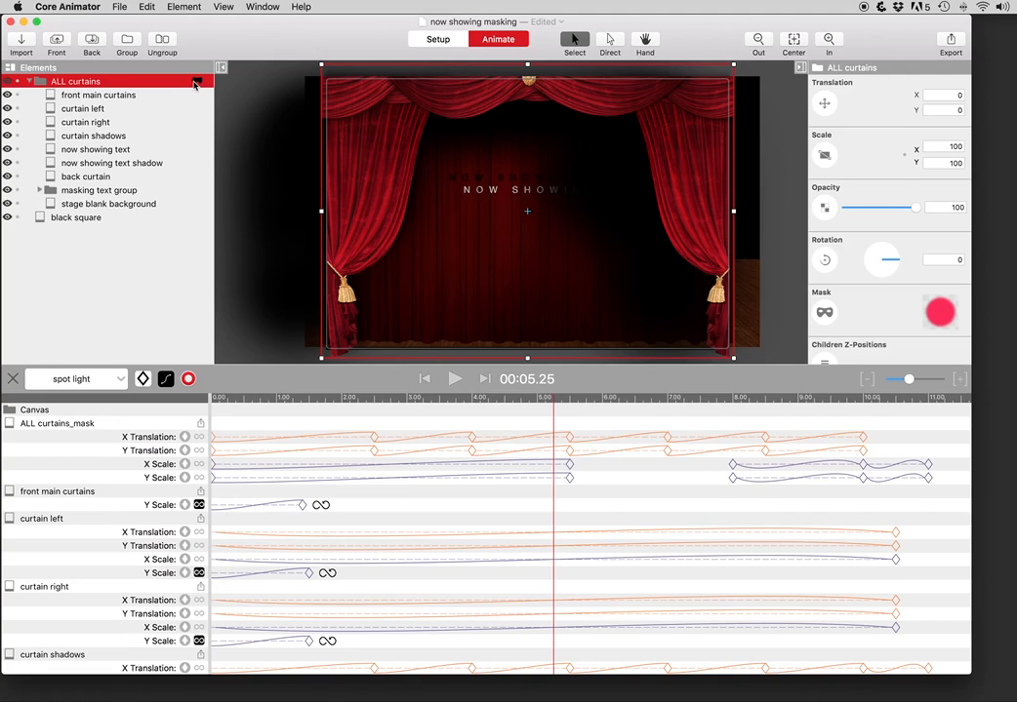
Step: Hide the ALL curtains spotlight mask, preview 2.5–6.8 s unmasked, then turn the mask back on
{"action": "left_click", "coordinate": [195, 83]}
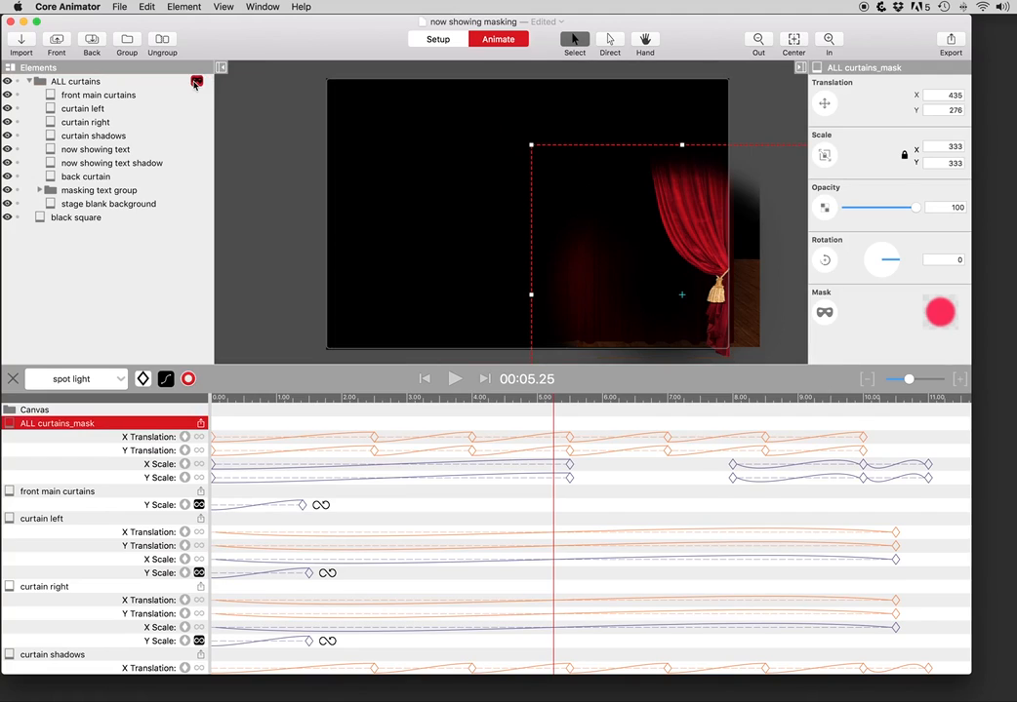
{"action": "left_click", "coordinate": [195, 83]}
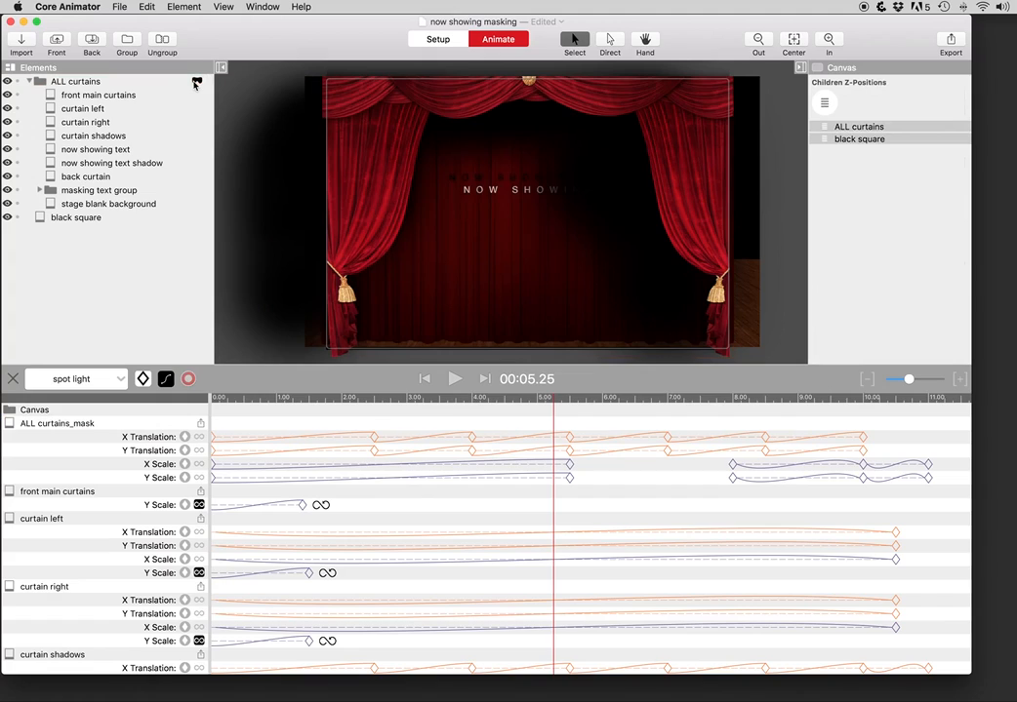
{"action": "left_click", "coordinate": [195, 83]}
{"action": "right_click", "coordinate": [195, 84]}
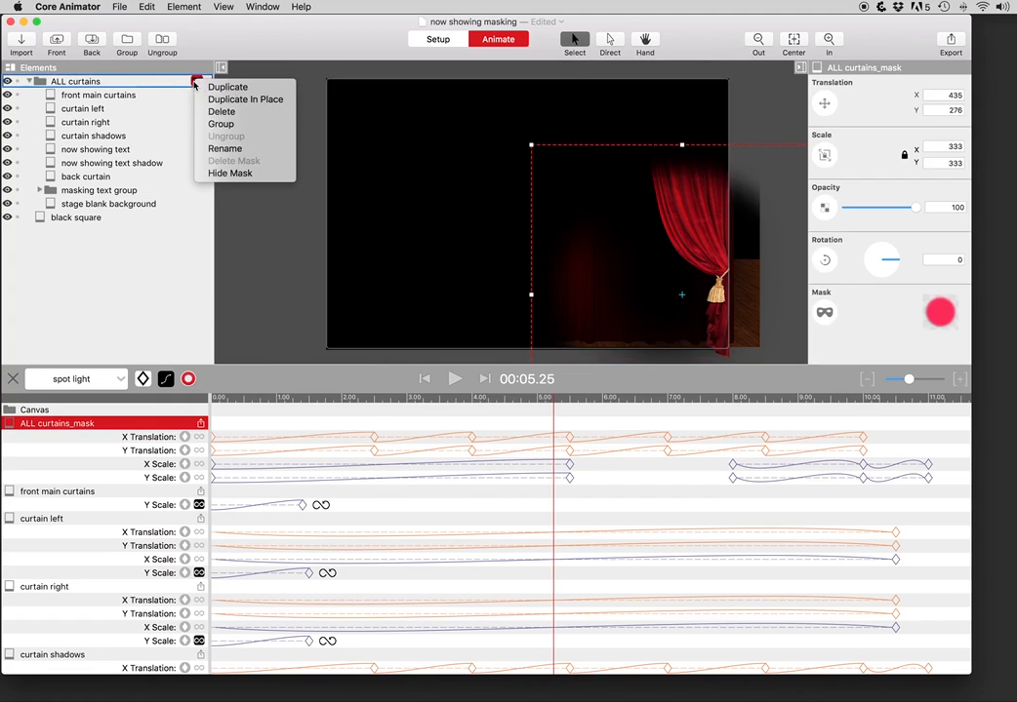
{"action": "left_click", "coordinate": [229, 172]}
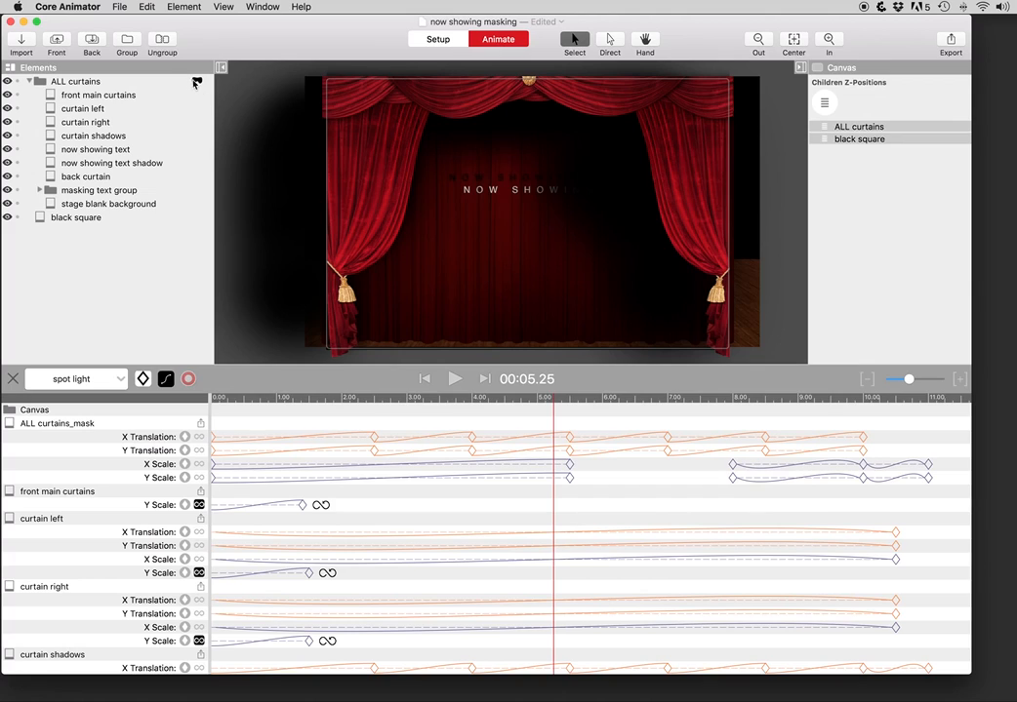
{"action": "left_click_drag", "start_coordinate": [377, 402], "coordinate": [578, 408]}
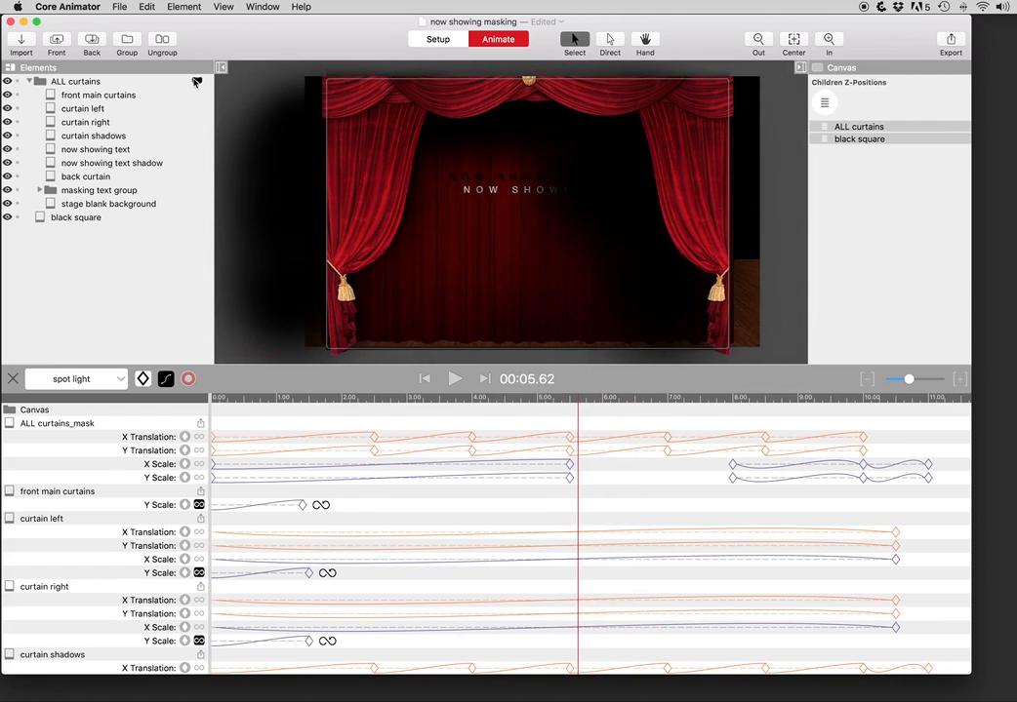
{"action": "left_click", "coordinate": [196, 82]}
{"action": "mouse_move", "coordinate": [317, 402]}
{"action": "left_mouse_down"}
{"action": "mouse_move", "coordinate": [189, 385]}
{"action": "mouse_move", "coordinate": [325, 403]}
{"action": "left_mouse_up"}
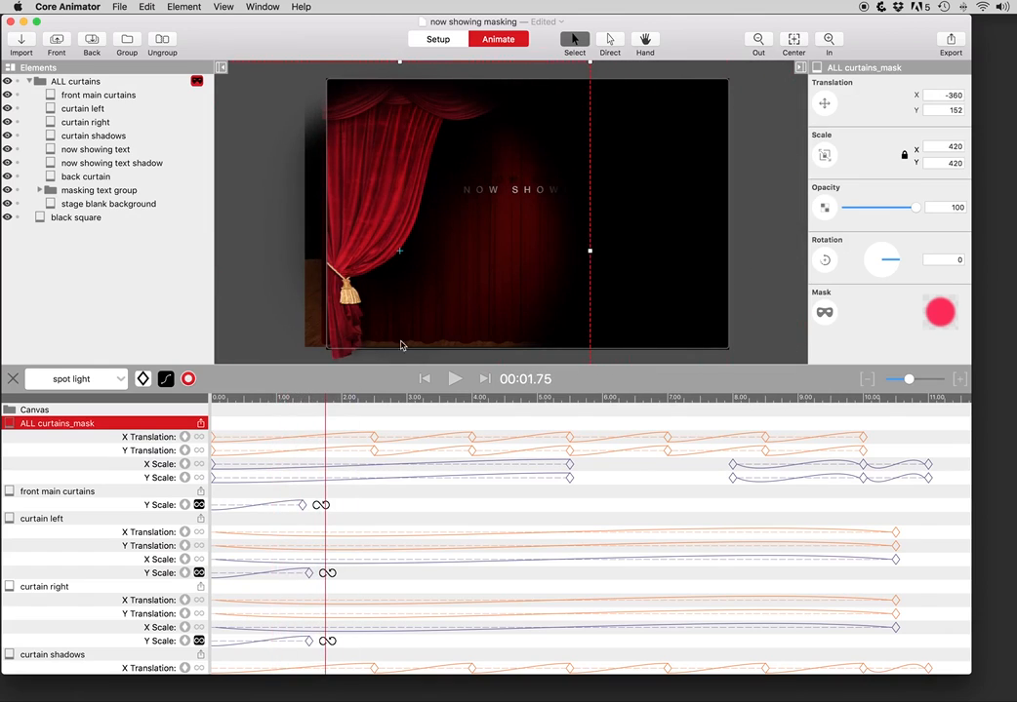
Step: Enlarge the timeline to show more rows and select curtain shadows at 2.50 seconds
{"action": "left_click", "coordinate": [287, 380]}
{"action": "left_click_drag", "start_coordinate": [287, 379], "coordinate": [283, 339]}
{"action": "left_click", "coordinate": [373, 357]}
{"action": "left_click", "coordinate": [51, 613]}
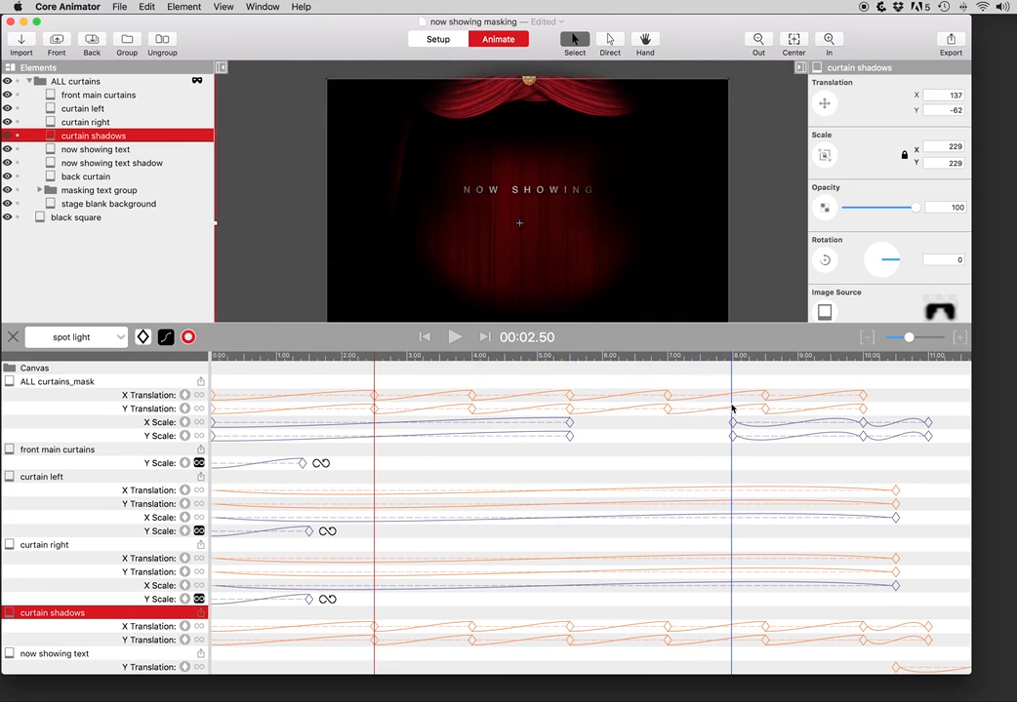
Step: Switch the timeline to the text sheen animation
{"action": "left_click", "coordinate": [66, 337]}
{"action": "left_click", "coordinate": [38, 156]}
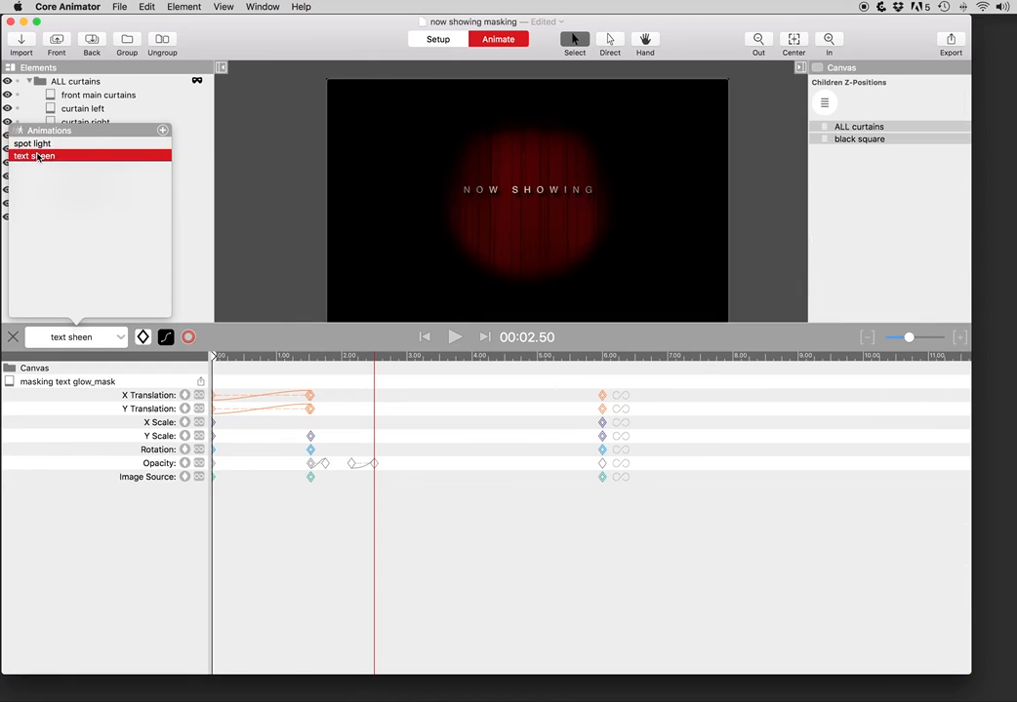
{"action": "left_click", "coordinate": [261, 258]}
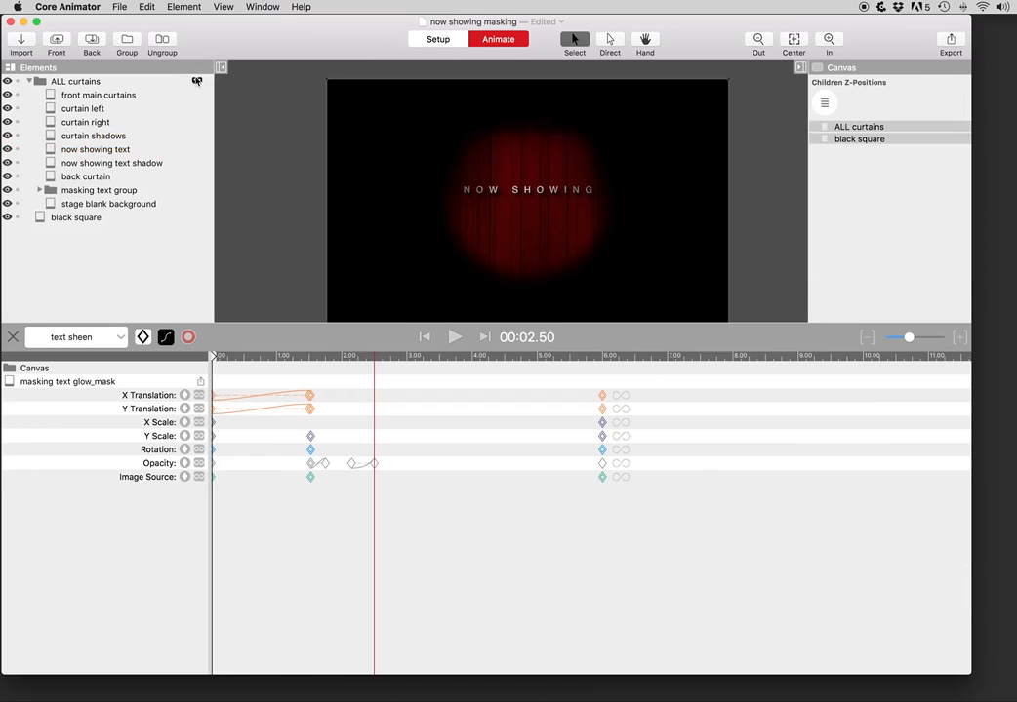
Step: Disable the curtains mask, hide back curtain, and expand the masking text group at 1 second
{"action": "left_click", "coordinate": [196, 82]}
{"action": "left_click", "coordinate": [7, 177]}
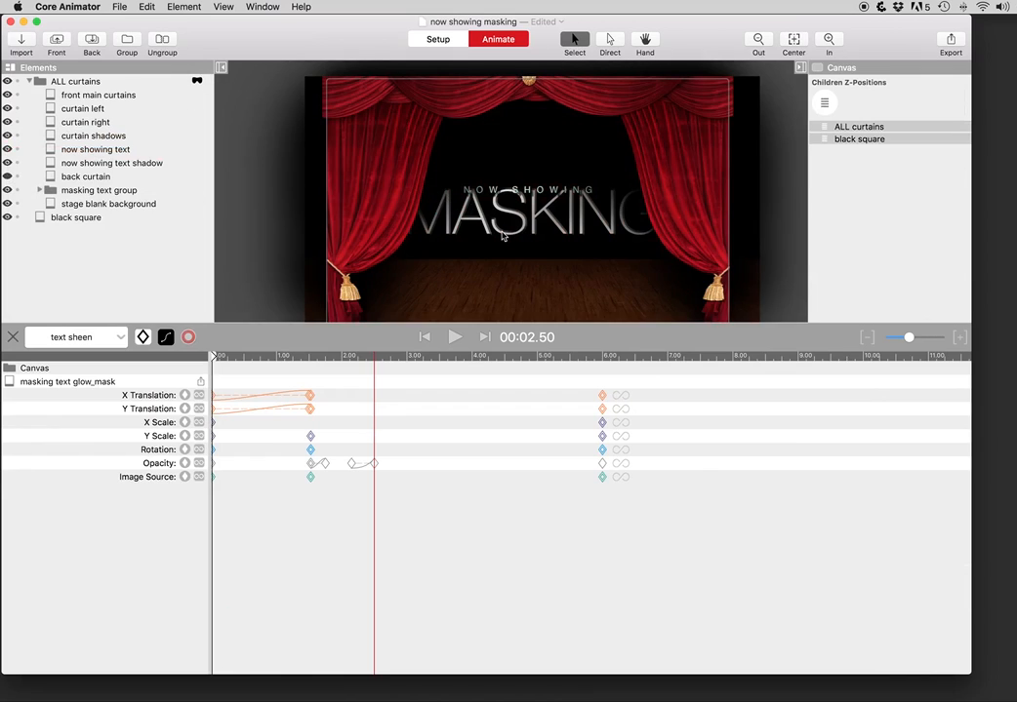
{"action": "left_click_drag", "start_coordinate": [314, 356], "coordinate": [276, 356]}
{"action": "left_click", "coordinate": [88, 190]}
{"action": "left_click", "coordinate": [39, 190]}
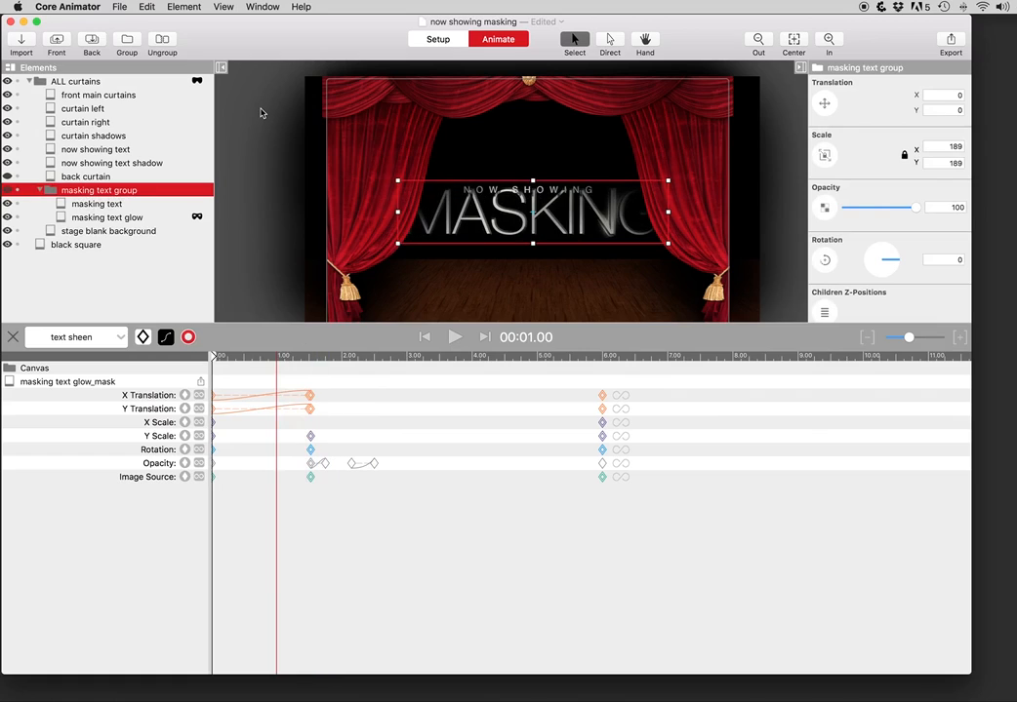
{"action": "key", "text": "super+Tab"}
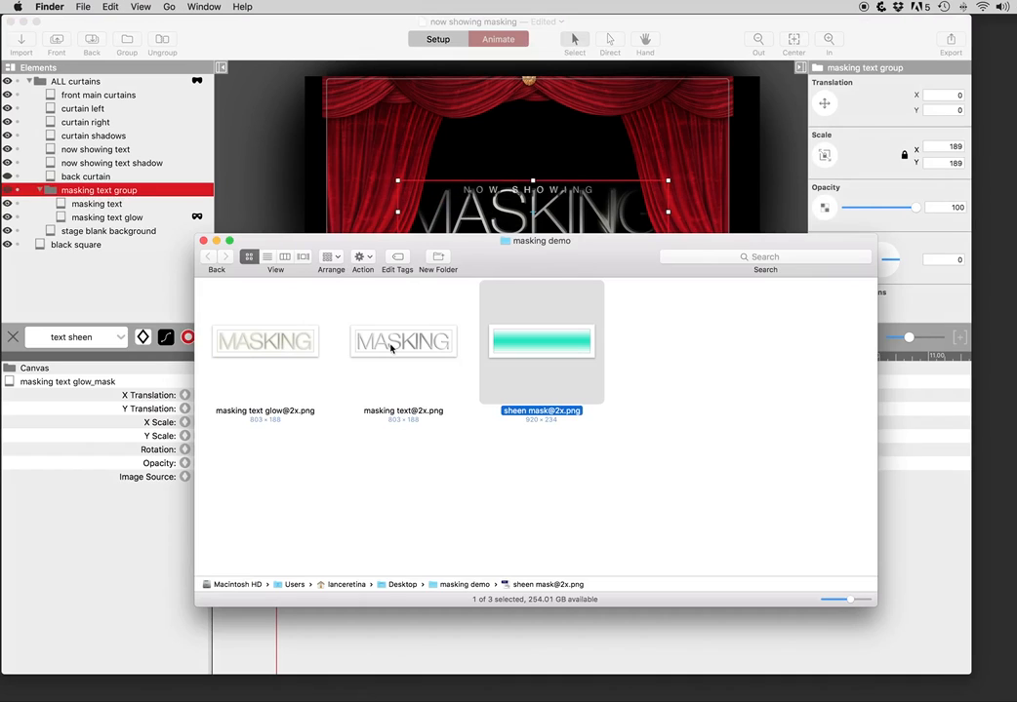
{"action": "left_click", "coordinate": [391, 347]}
{"action": "key", "text": "space"}
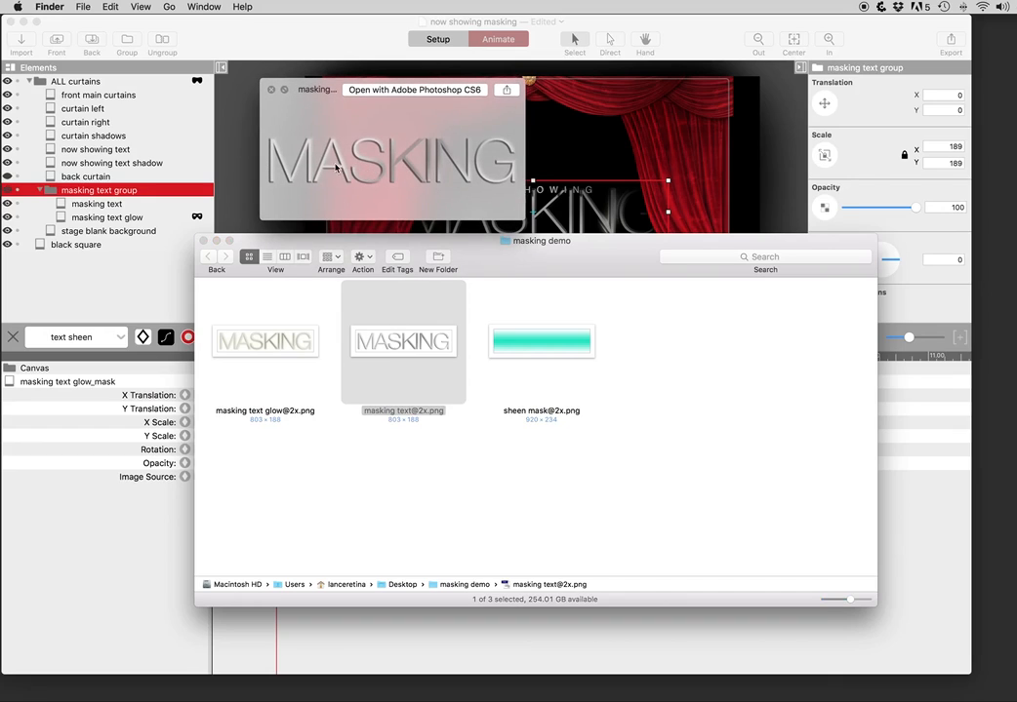
{"action": "left_click", "coordinate": [261, 334]}
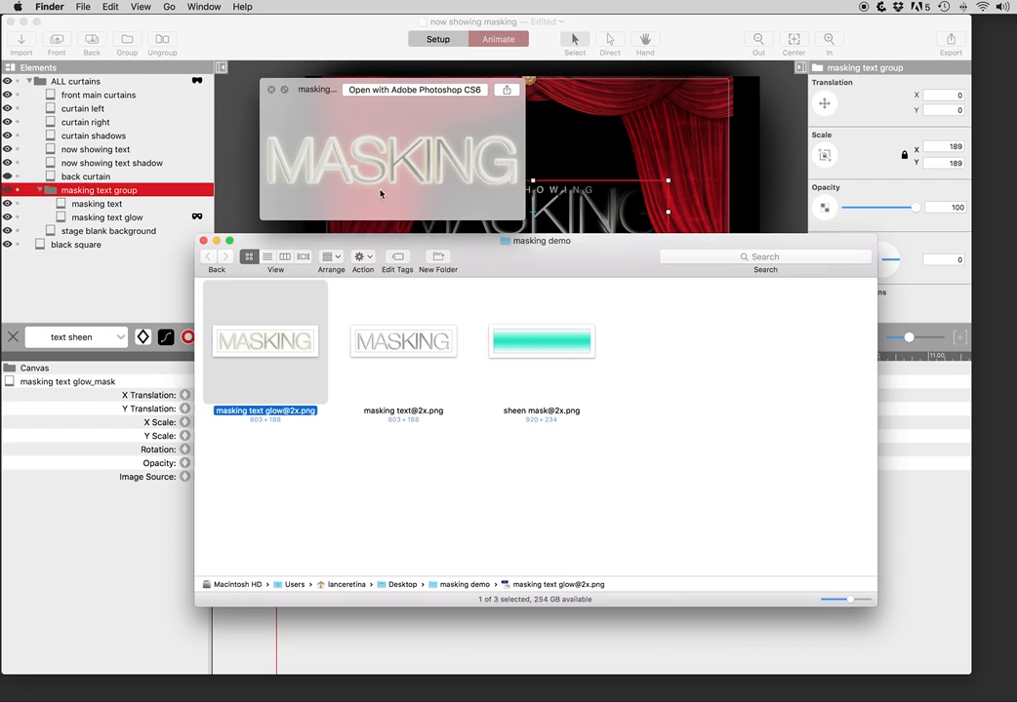
{"action": "left_click", "coordinate": [539, 357]}
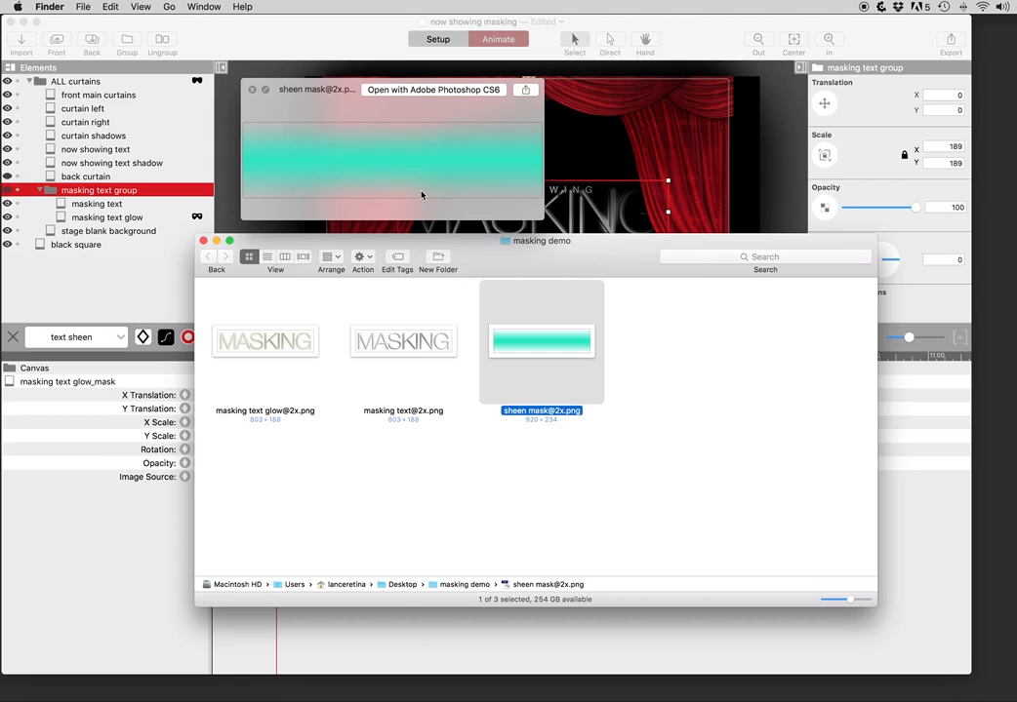
{"action": "key", "text": "space"}
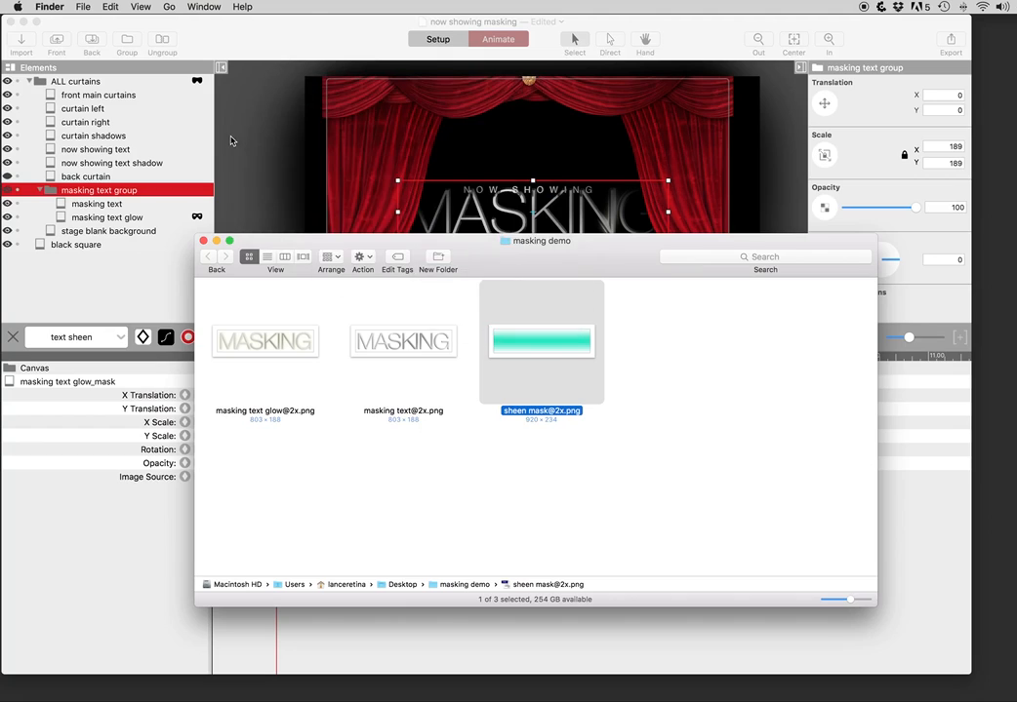
Step: Back in Core Animator, select the masking text glow layer and enlarge the canvas
{"action": "left_click", "coordinate": [220, 232]}
{"action": "left_click", "coordinate": [127, 205]}
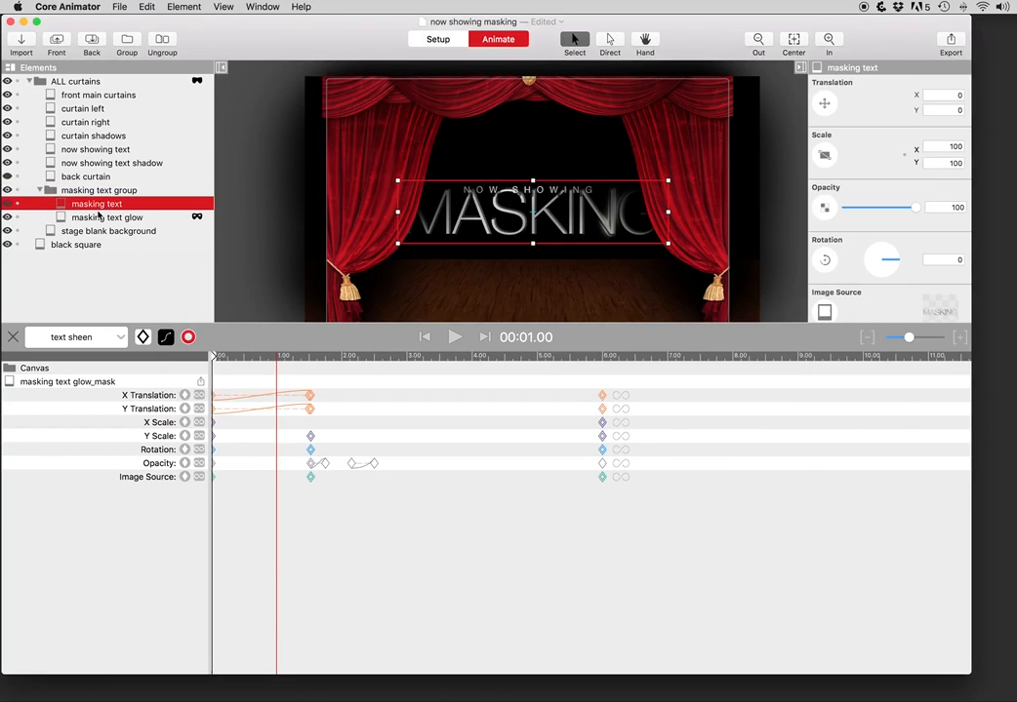
{"action": "left_click", "coordinate": [98, 218]}
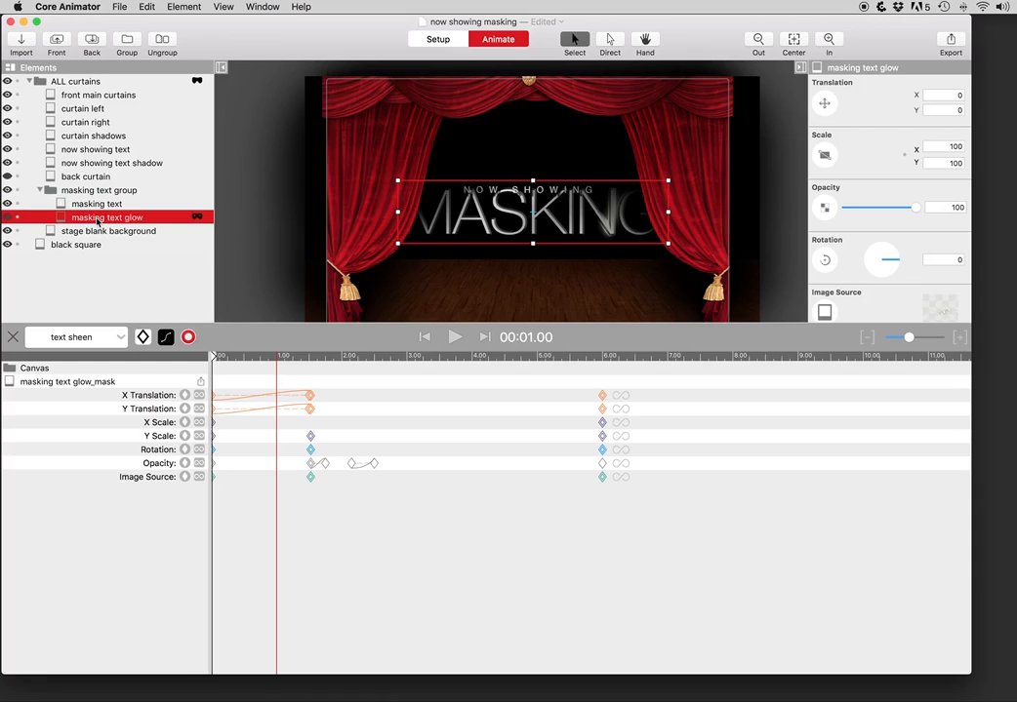
{"action": "left_click_drag", "start_coordinate": [252, 342], "coordinate": [253, 422]}
Step: Inspect the glow layer's sheen mask and browse the mask images, then move to about 1.5 seconds
{"action": "left_click", "coordinate": [199, 218]}
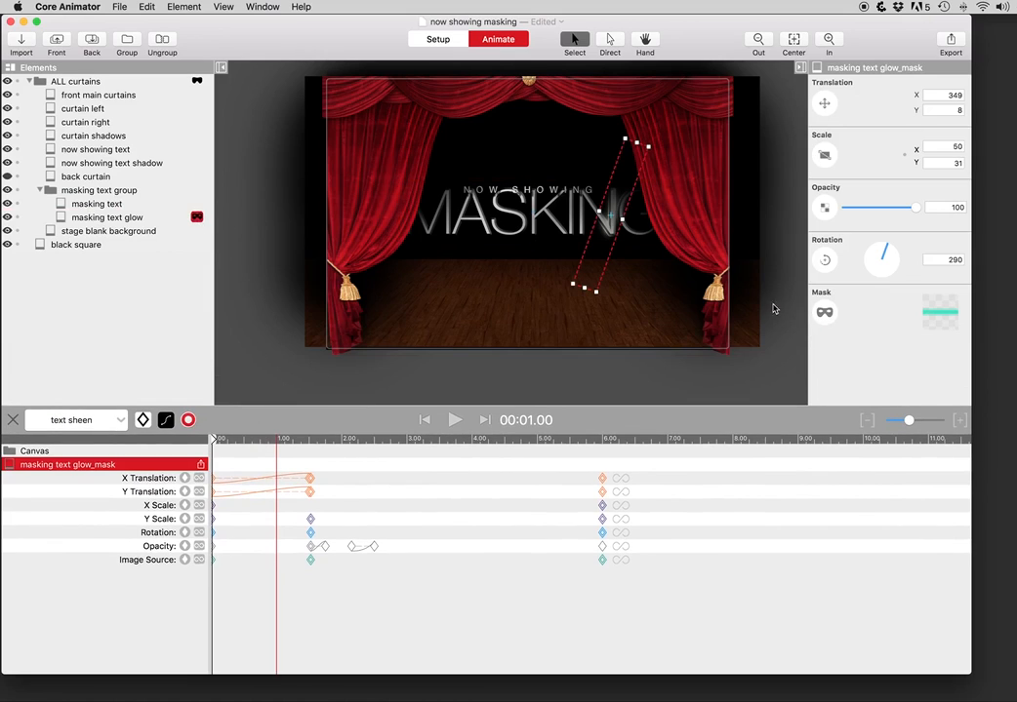
{"action": "left_click", "coordinate": [933, 313]}
{"action": "scroll", "coordinate": [928, 466], "scroll_direction": "down", "scroll_amount": 5}
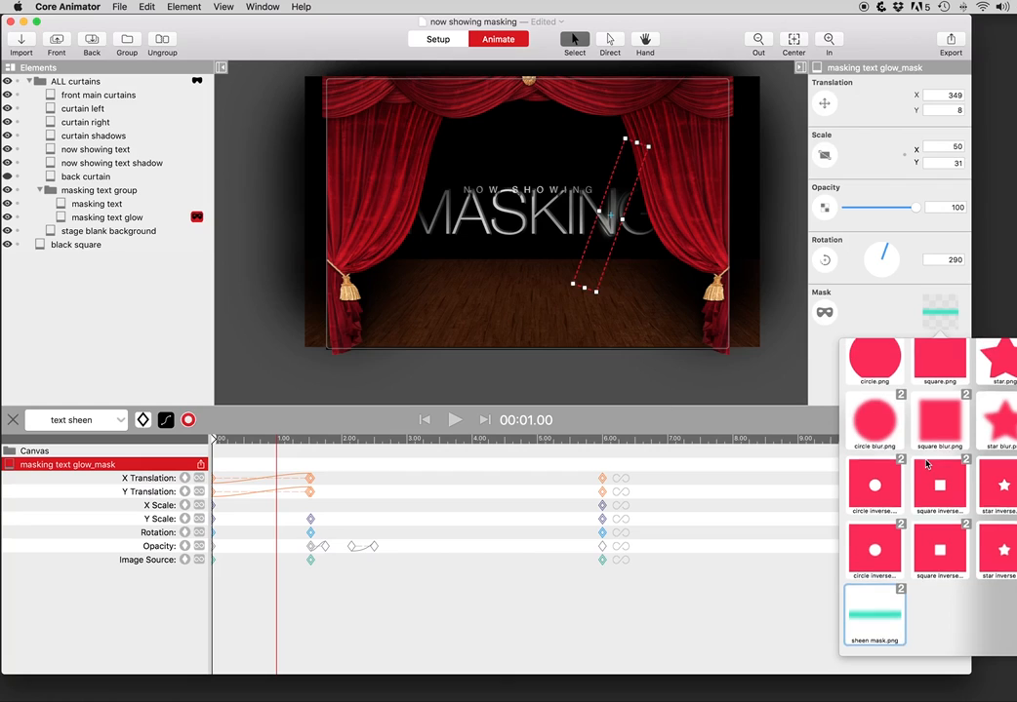
{"action": "scroll", "coordinate": [929, 429], "scroll_direction": "up", "scroll_amount": 6}
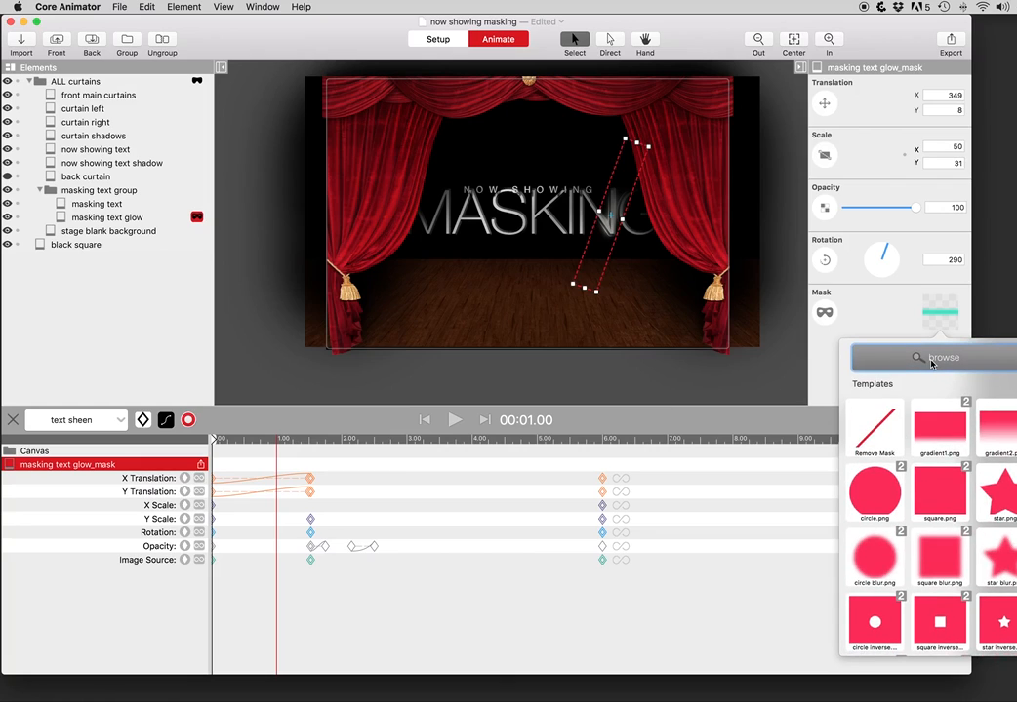
{"action": "scroll", "coordinate": [917, 410], "scroll_direction": "down", "scroll_amount": 5}
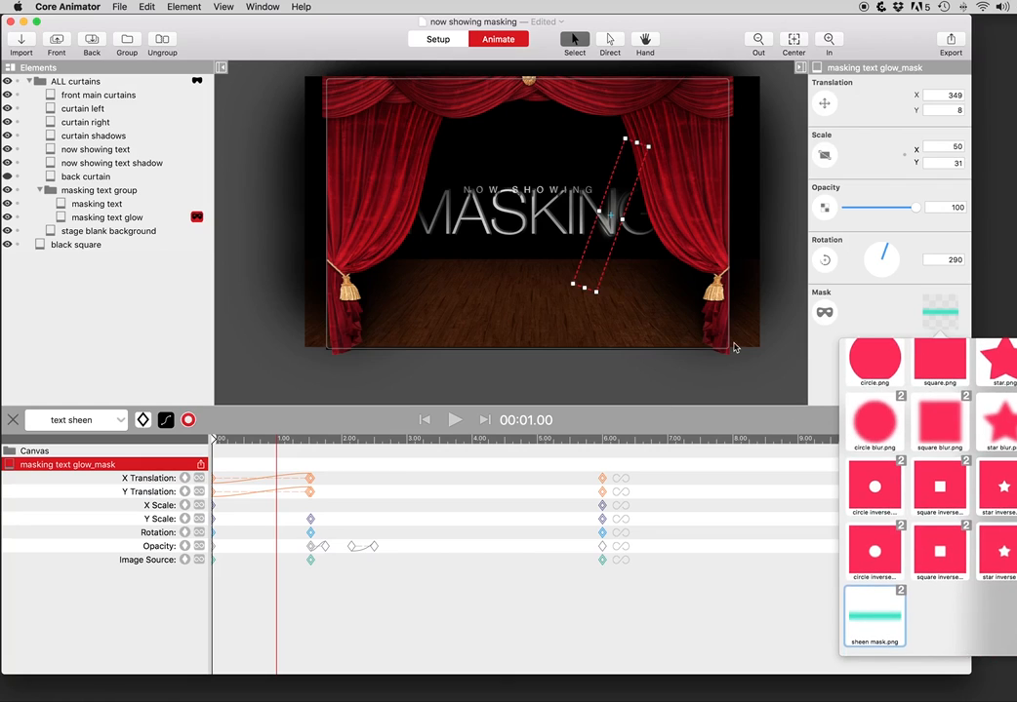
{"action": "left_click", "coordinate": [748, 382]}
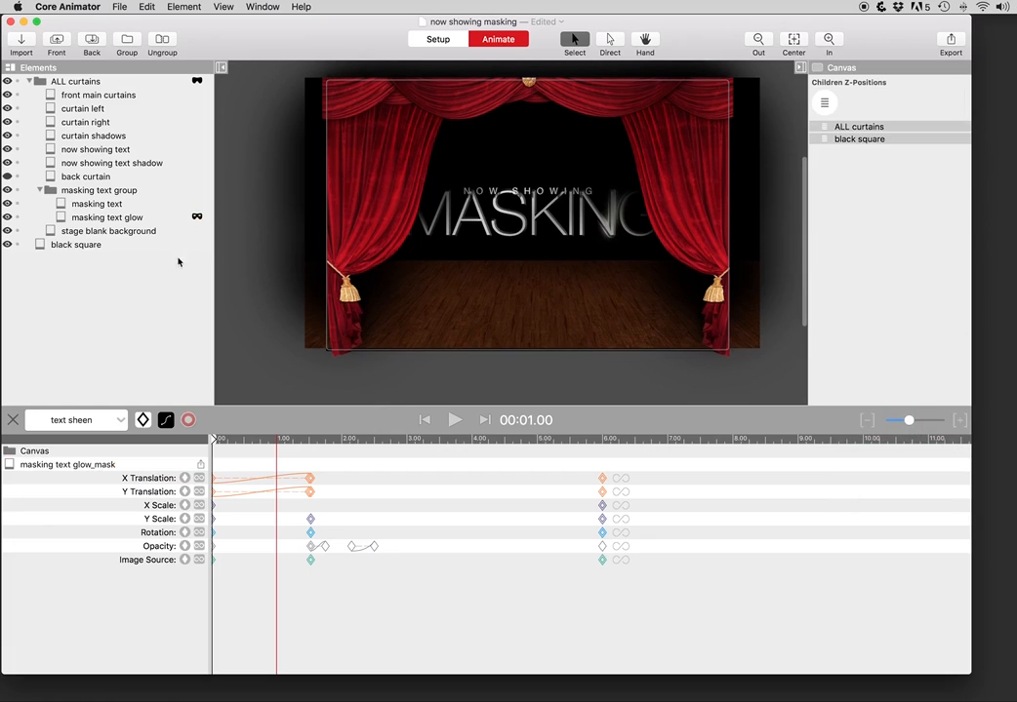
{"action": "left_click_drag", "start_coordinate": [310, 444], "coordinate": [160, 441]}
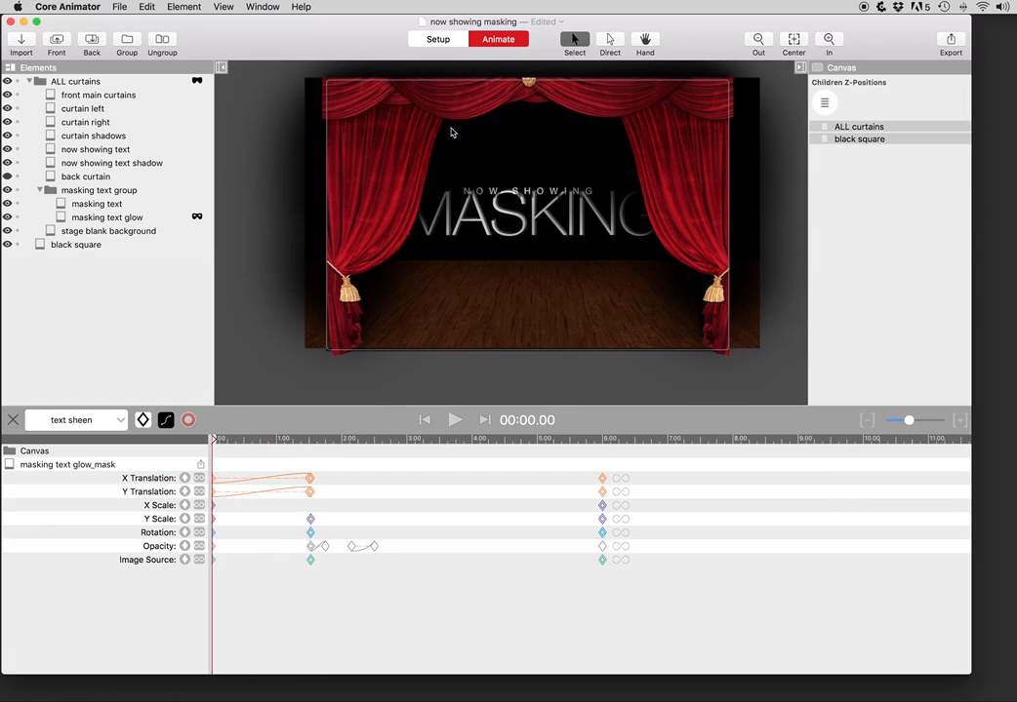
Step: Add a new animation named 'text lighting' and set the time to about 2 seconds
{"action": "left_click", "coordinate": [86, 425]}
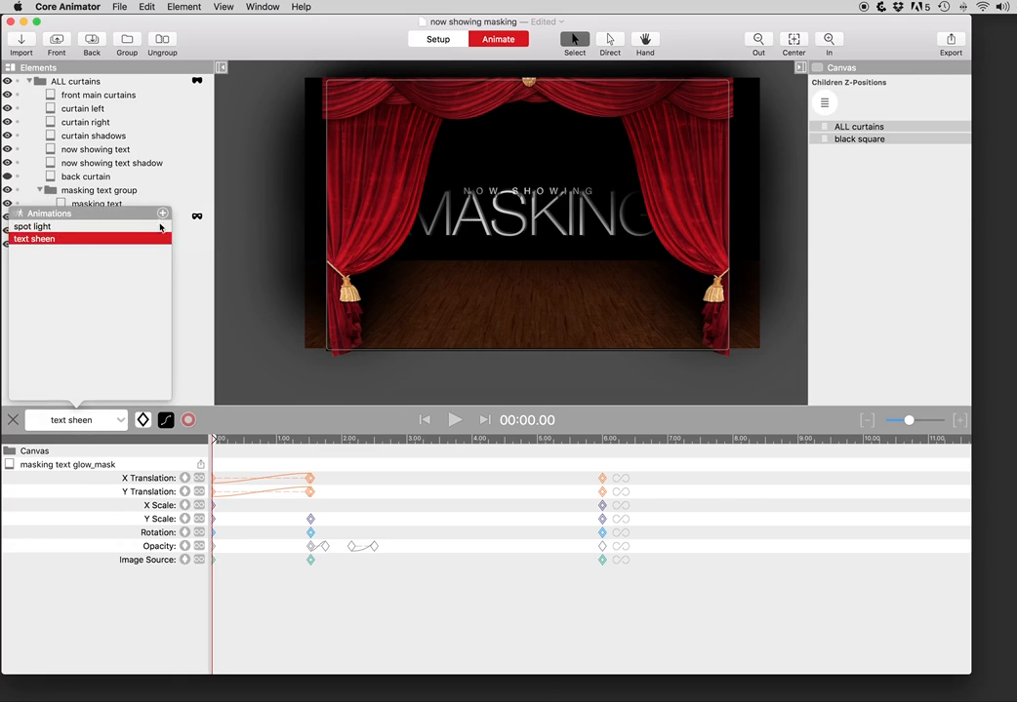
{"action": "left_click", "coordinate": [160, 217]}
{"action": "type", "text": "text"}
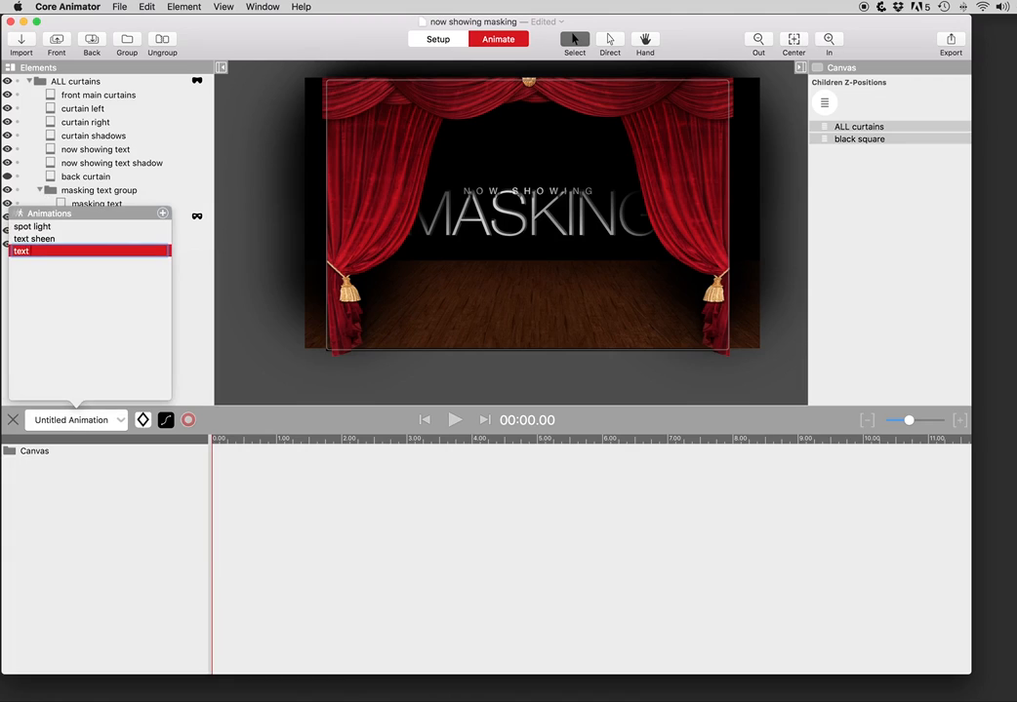
{"action": "type", "text": " lighting"}
{"action": "key", "text": "Return"}
{"action": "left_click", "coordinate": [222, 418]}
{"action": "left_click_drag", "start_coordinate": [230, 438], "coordinate": [310, 444]}
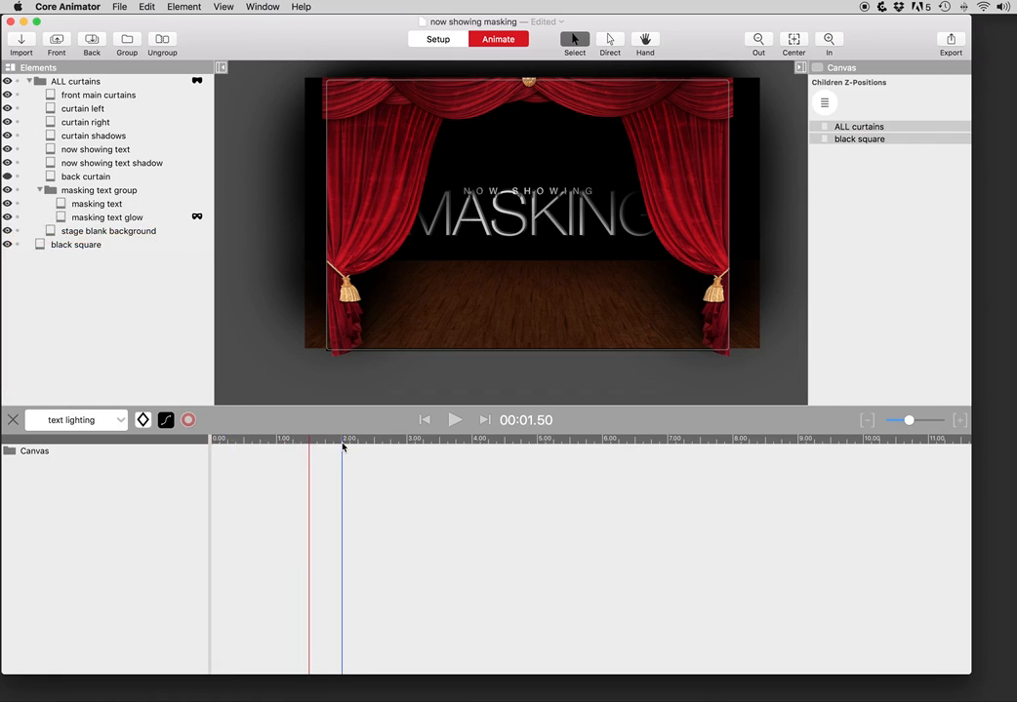
Step: At 2 seconds, slide the masking text glow mask across the MASKING text and preview the sweep
{"action": "left_click", "coordinate": [199, 219]}
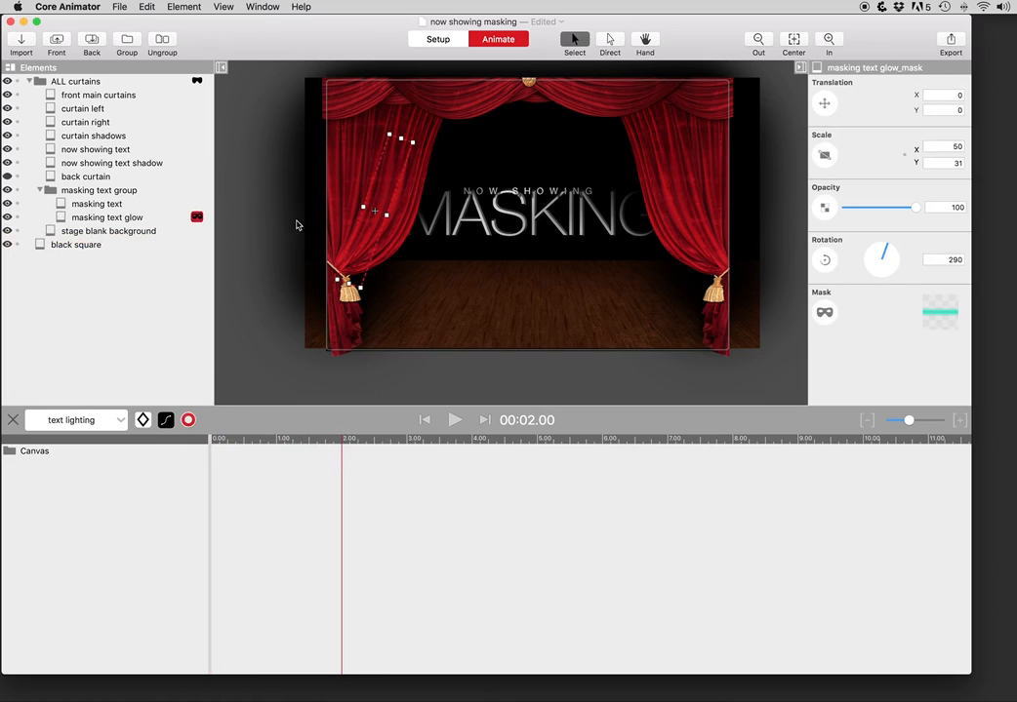
{"action": "left_click_drag", "start_coordinate": [366, 235], "coordinate": [673, 251]}
{"action": "left_click_drag", "start_coordinate": [300, 437], "coordinate": [166, 449]}
{"action": "key", "text": "space"}
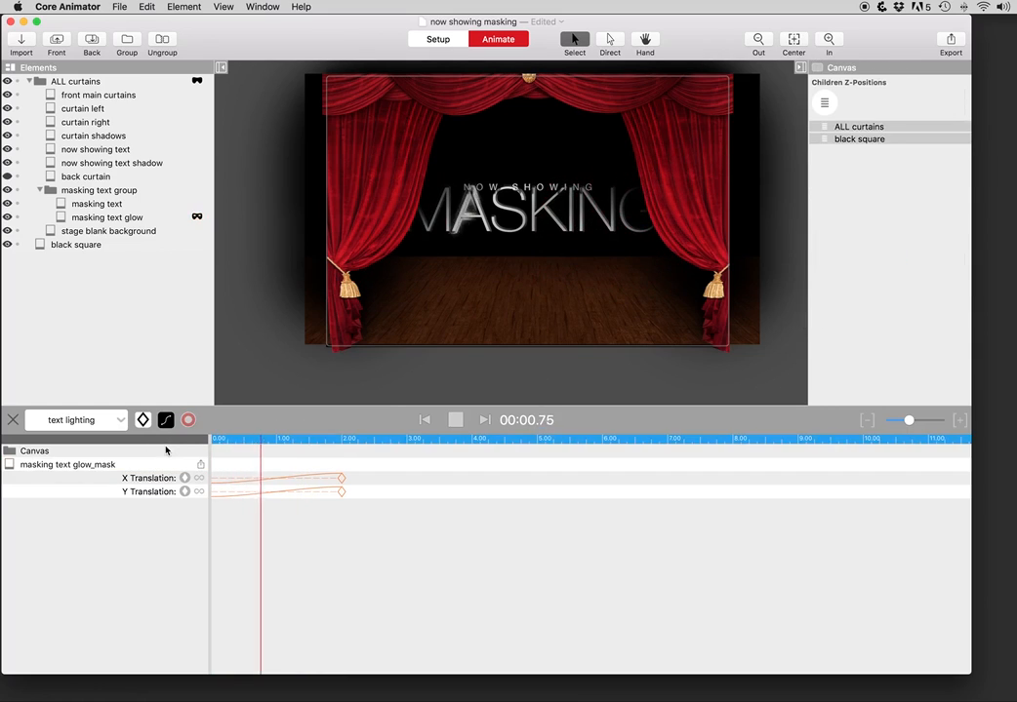
{"action": "key", "text": "space"}
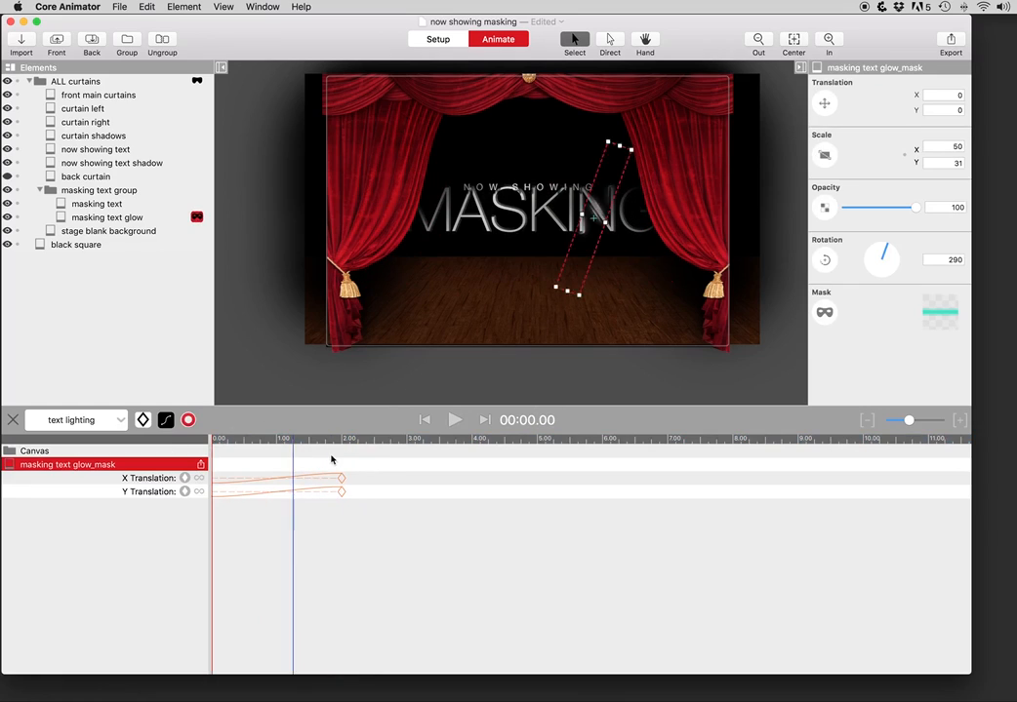
Step: Set the two-second keyframes' easing to Instant and bring up the mask templates
{"action": "left_click", "coordinate": [345, 442]}
{"action": "left_click_drag", "start_coordinate": [345, 444], "coordinate": [349, 444]}
{"action": "left_click", "coordinate": [164, 415]}
{"action": "left_click", "coordinate": [180, 256]}
{"action": "left_click", "coordinate": [262, 163]}
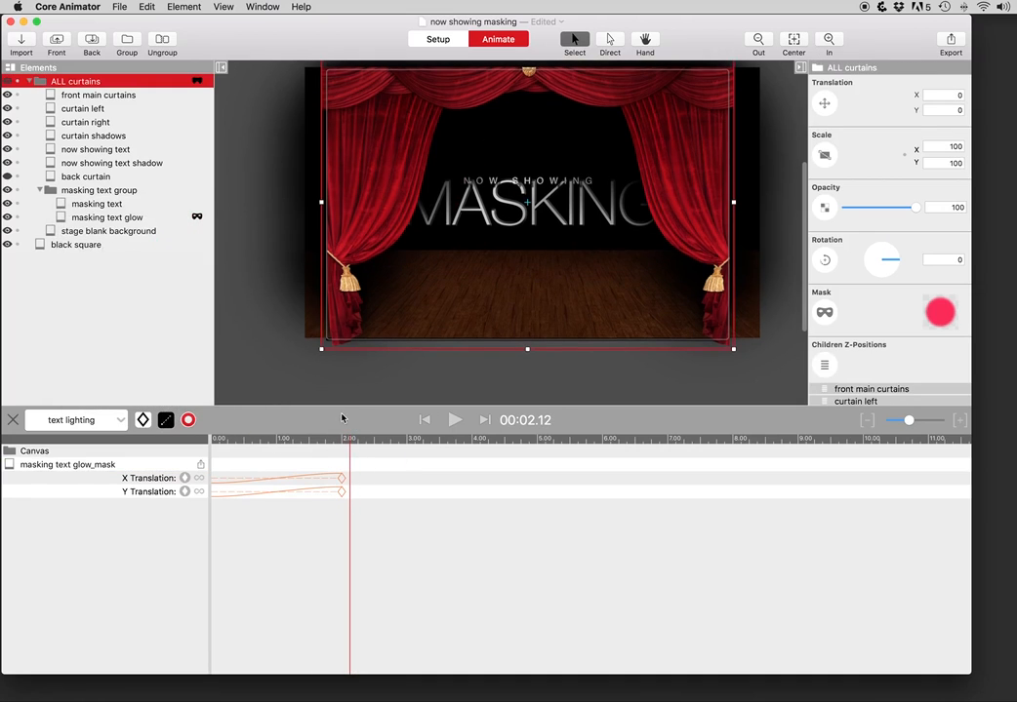
{"action": "left_click", "coordinate": [111, 465]}
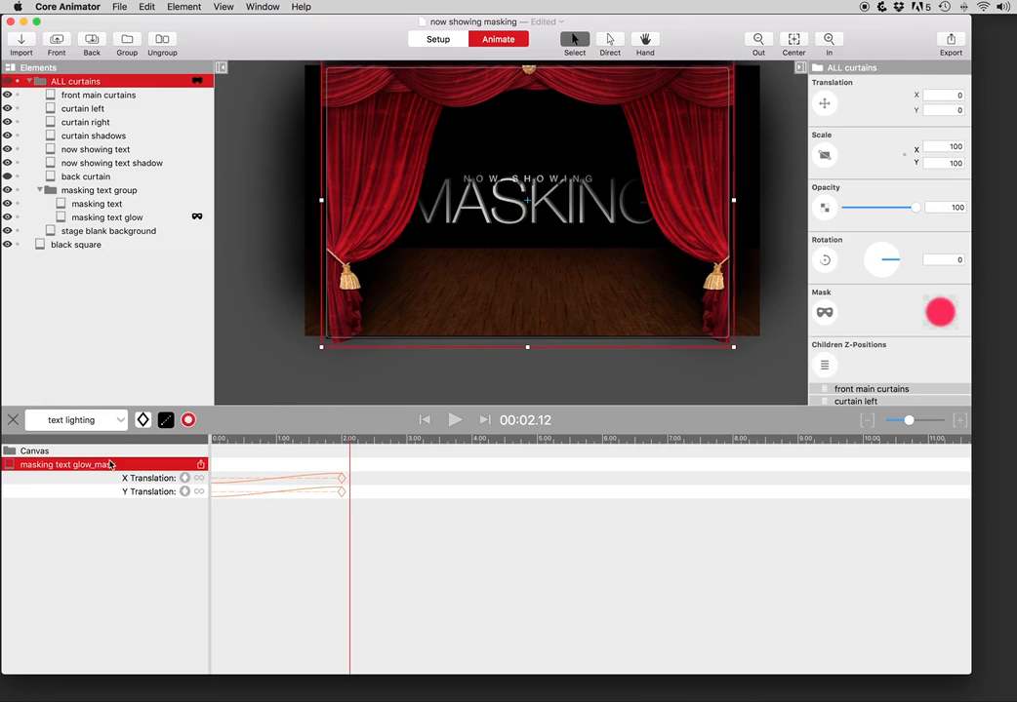
{"action": "left_click", "coordinate": [938, 310]}
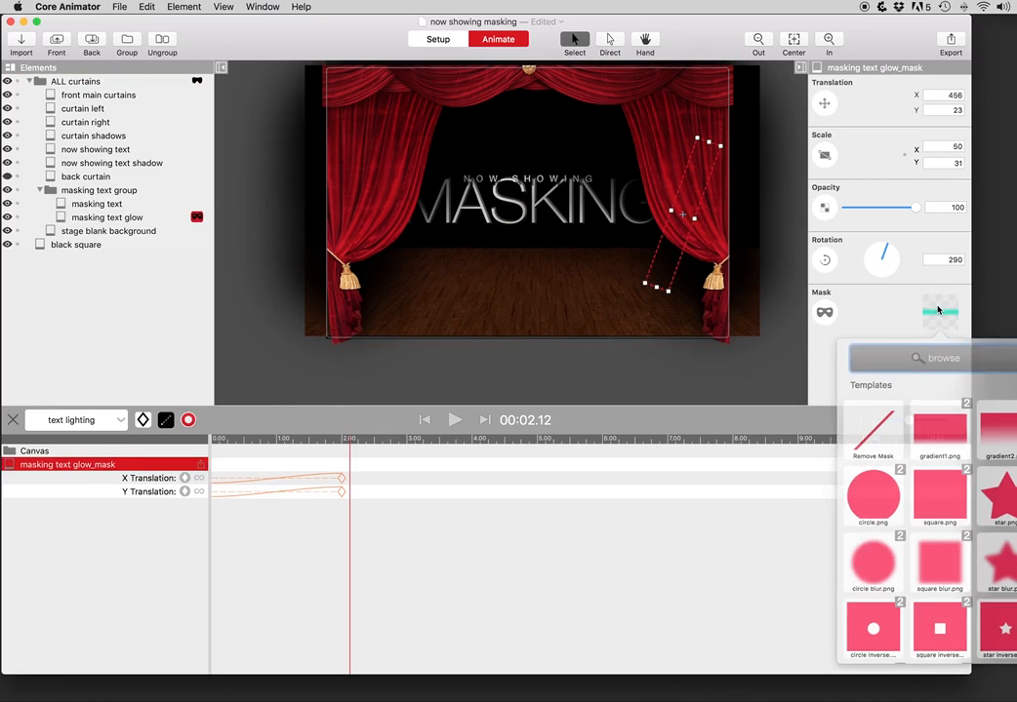
Step: Swap the glow mask to square.png and stretch it (93×463, rotated 270°) over the MASKING text
{"action": "left_click", "coordinate": [942, 497]}
{"action": "left_click_drag", "start_coordinate": [669, 210], "coordinate": [332, 227]}
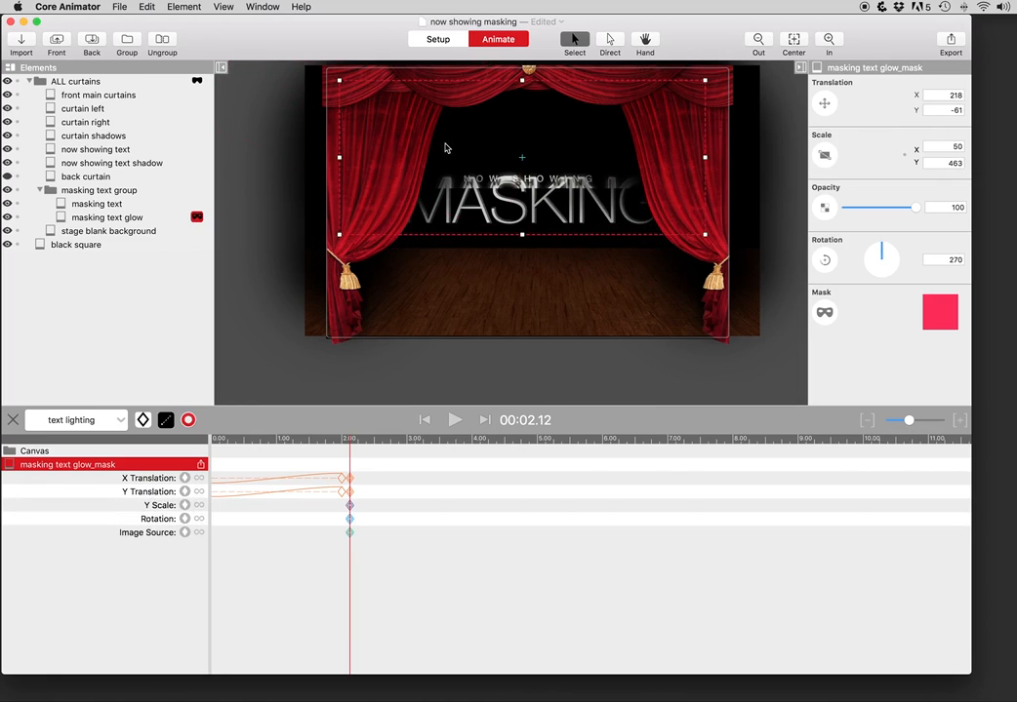
{"action": "left_click_drag", "start_coordinate": [478, 173], "coordinate": [480, 195]}
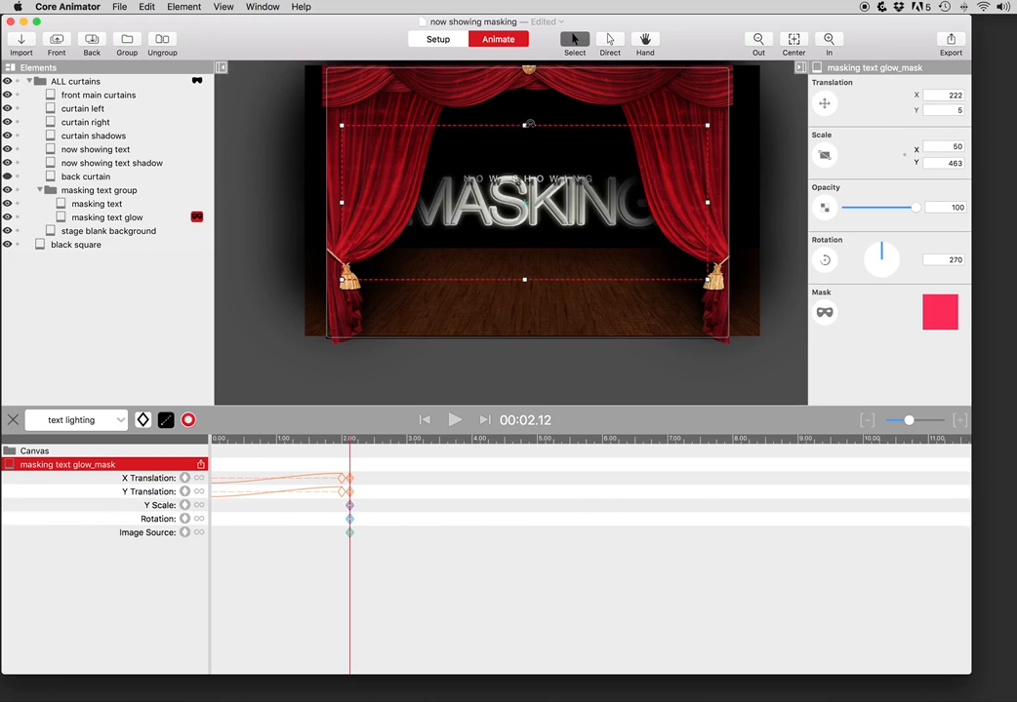
{"action": "left_click_drag", "start_coordinate": [524, 125], "coordinate": [534, 46]}
{"action": "left_click_drag", "start_coordinate": [499, 176], "coordinate": [505, 267]}
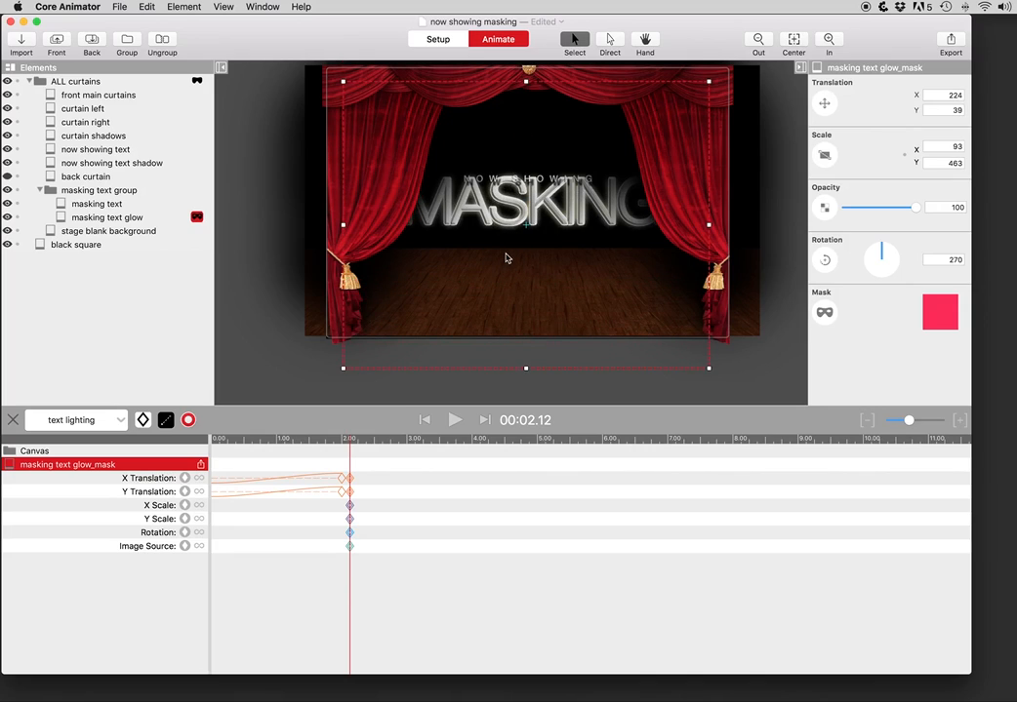
{"action": "left_click_drag", "start_coordinate": [341, 441], "coordinate": [472, 450]}
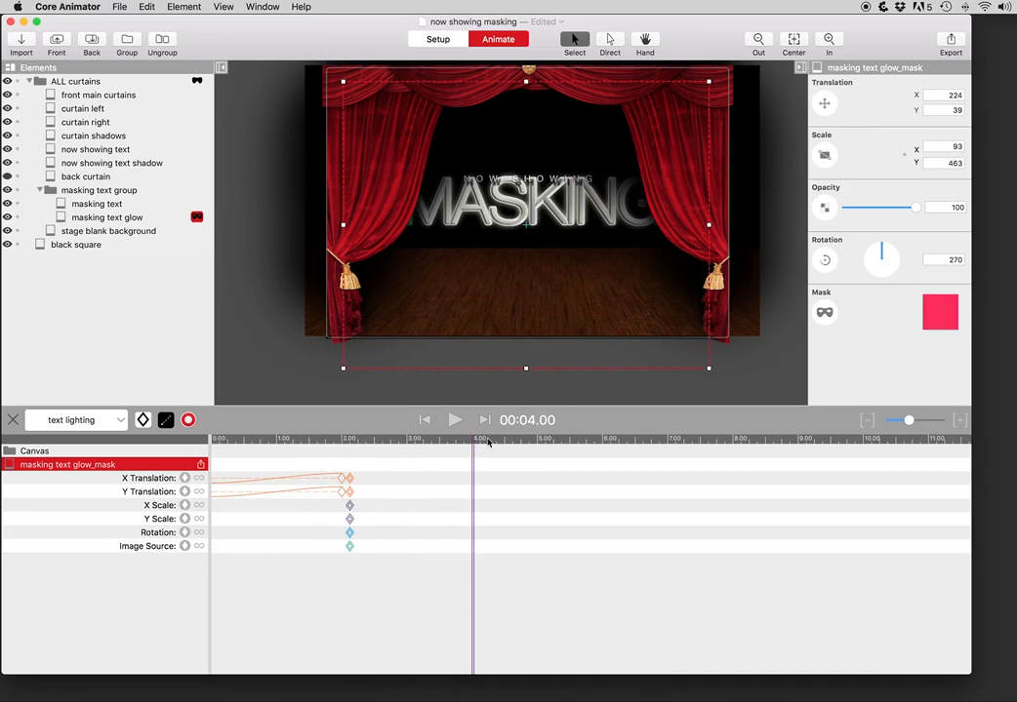
Step: Tween the square glow's opacity from full at 2.12 s to 0 at 4 s, then move to 5.00 s
{"action": "left_click", "coordinate": [844, 209]}
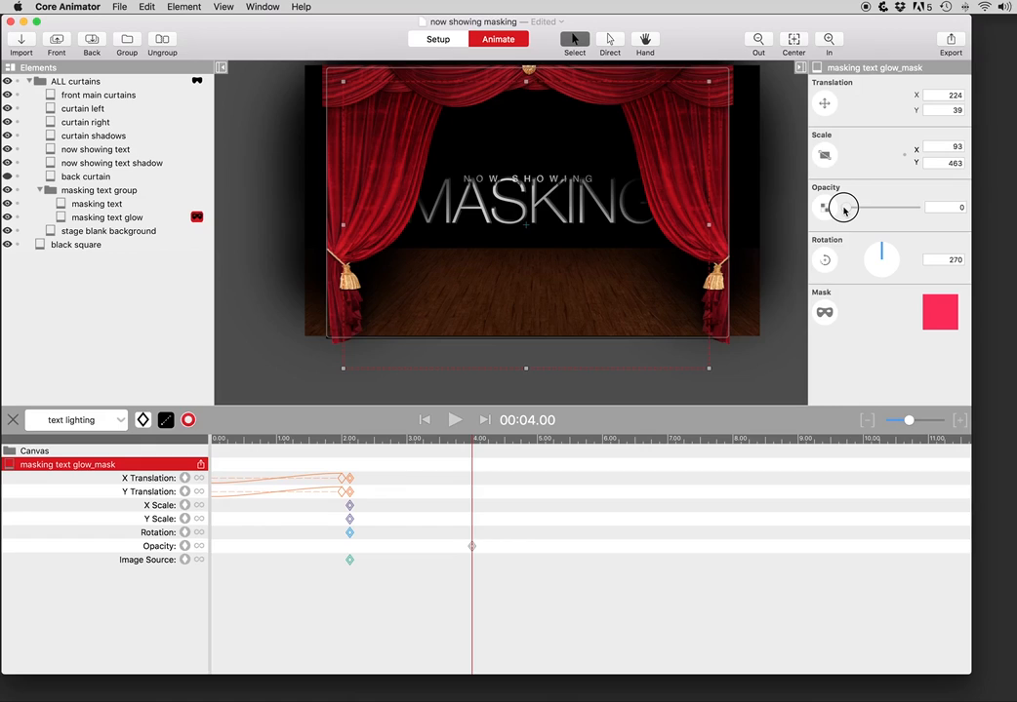
{"action": "left_click", "coordinate": [353, 444]}
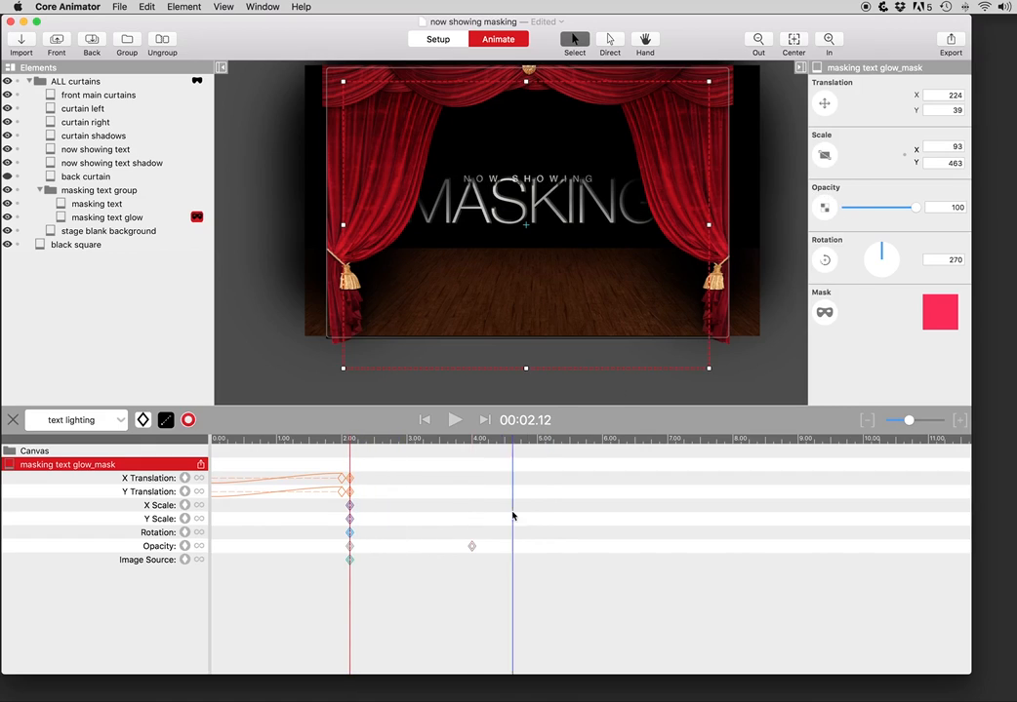
{"action": "right_click", "coordinate": [472, 548]}
{"action": "left_click", "coordinate": [476, 552]}
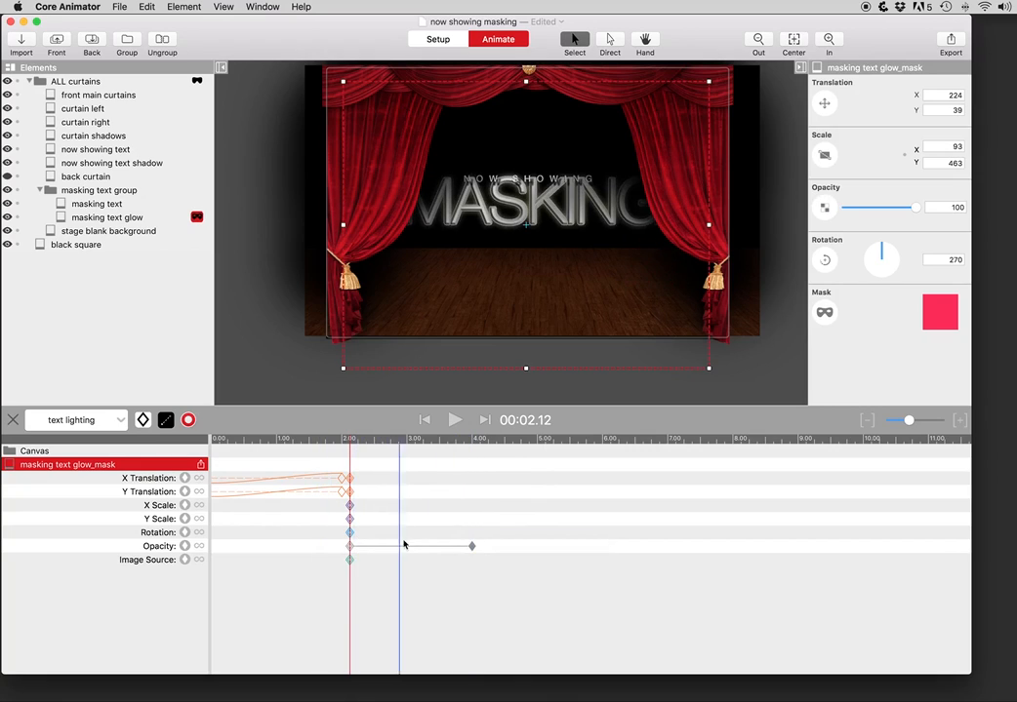
{"action": "left_click", "coordinate": [537, 440]}
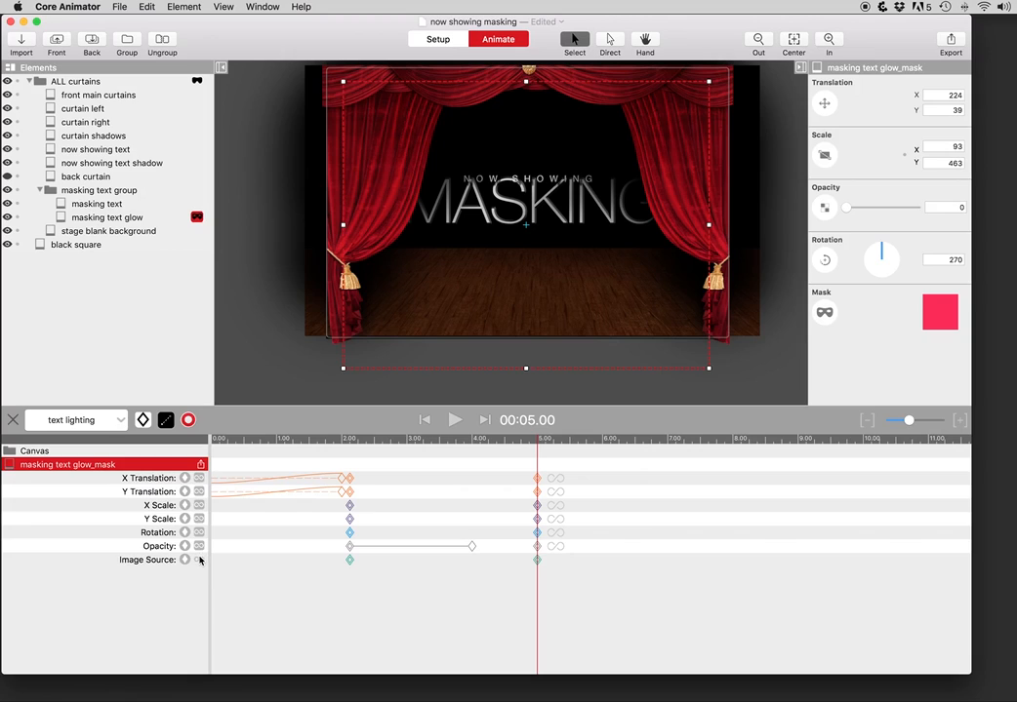
{"action": "left_click", "coordinate": [273, 491]}
{"action": "key", "text": "space"}
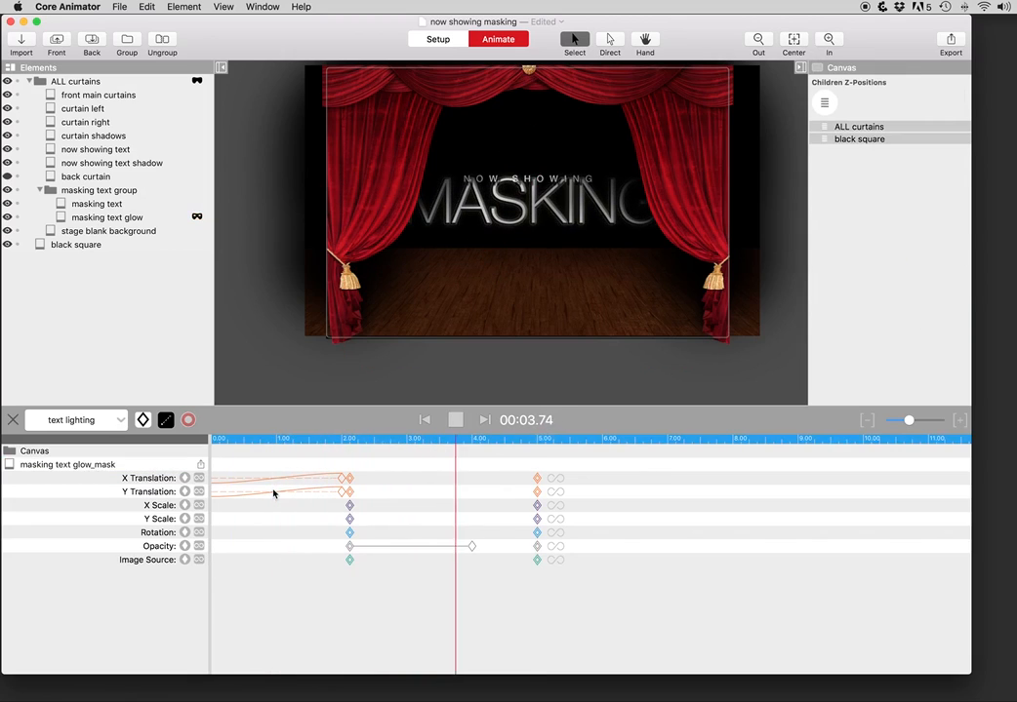
{"action": "left_click", "coordinate": [456, 421]}
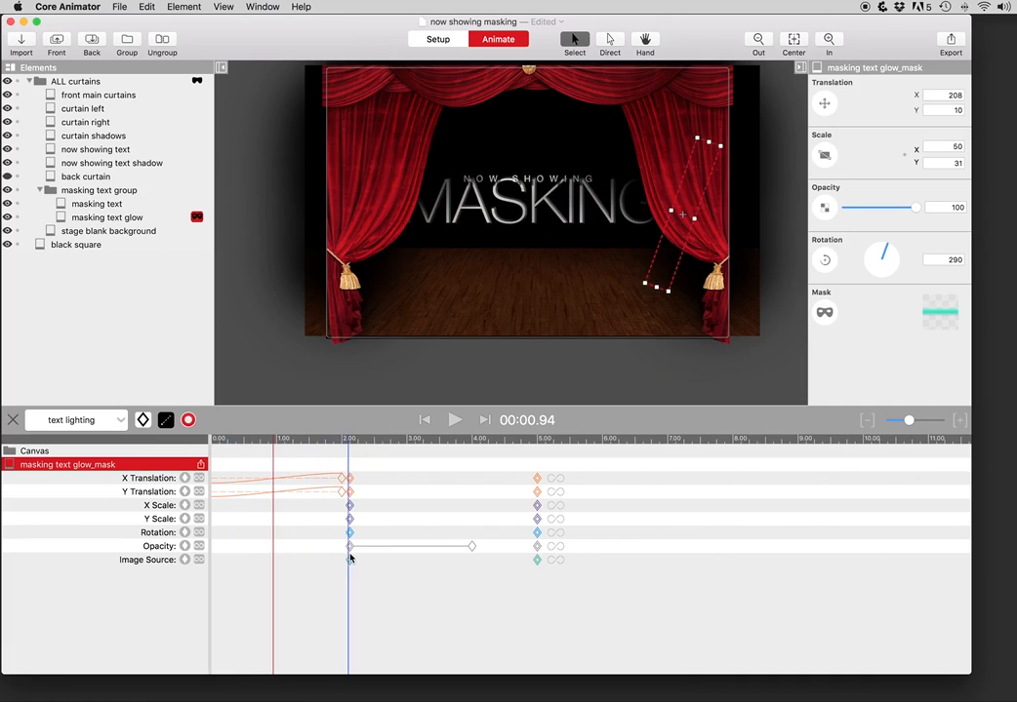
{"action": "left_click", "coordinate": [171, 560]}
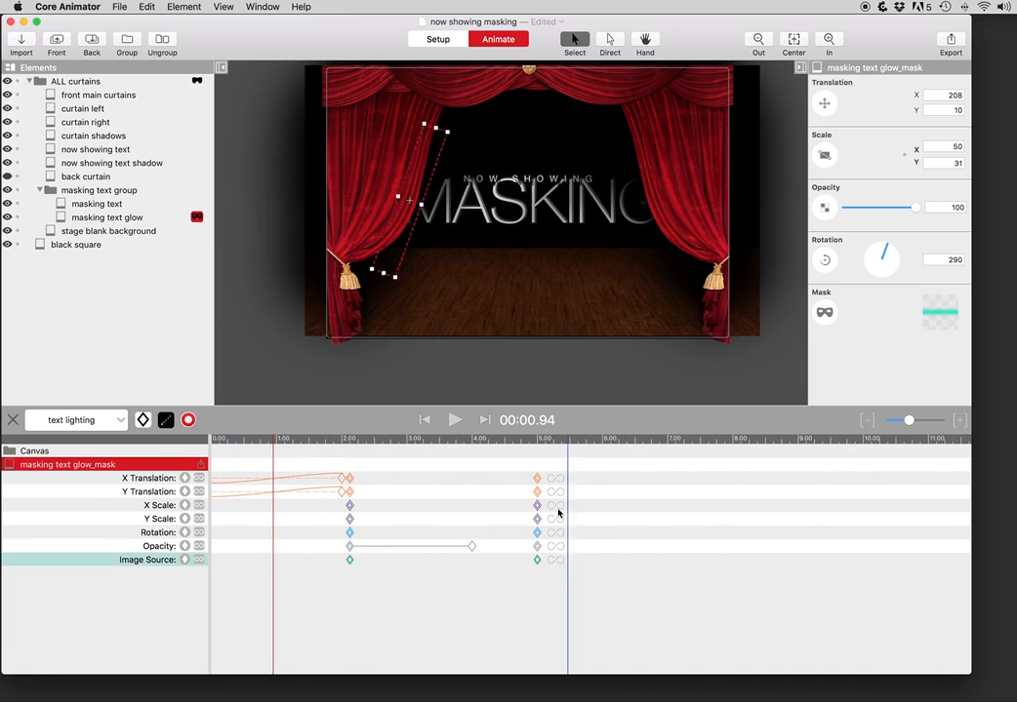
{"action": "left_click_drag", "start_coordinate": [431, 441], "coordinate": [455, 445]}
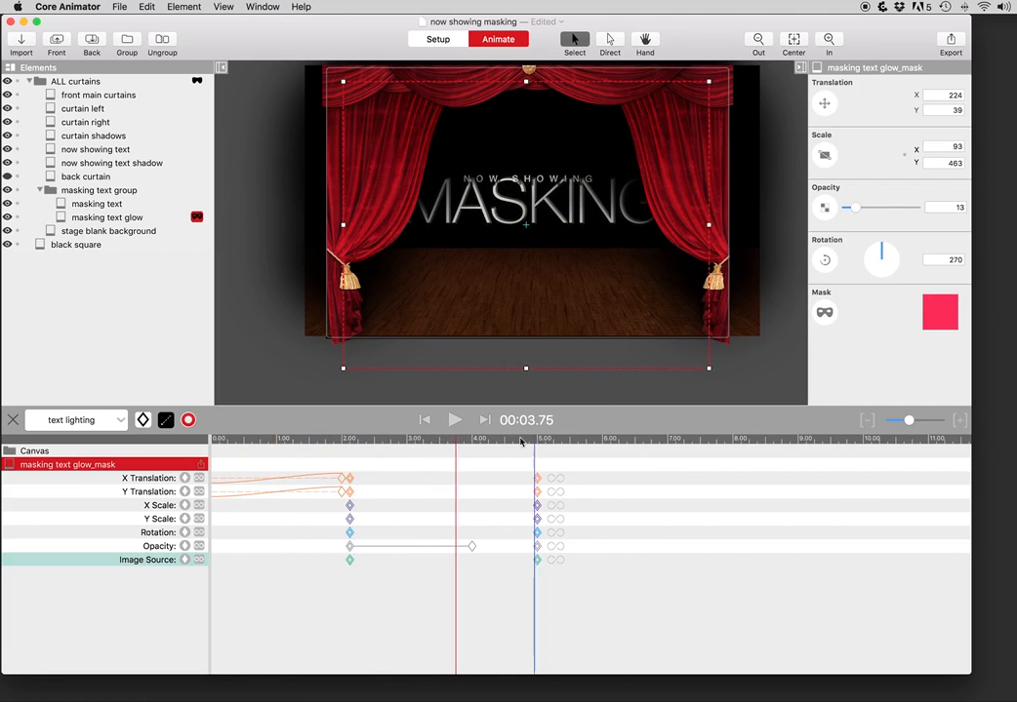
{"action": "left_click_drag", "start_coordinate": [459, 444], "coordinate": [391, 445]}
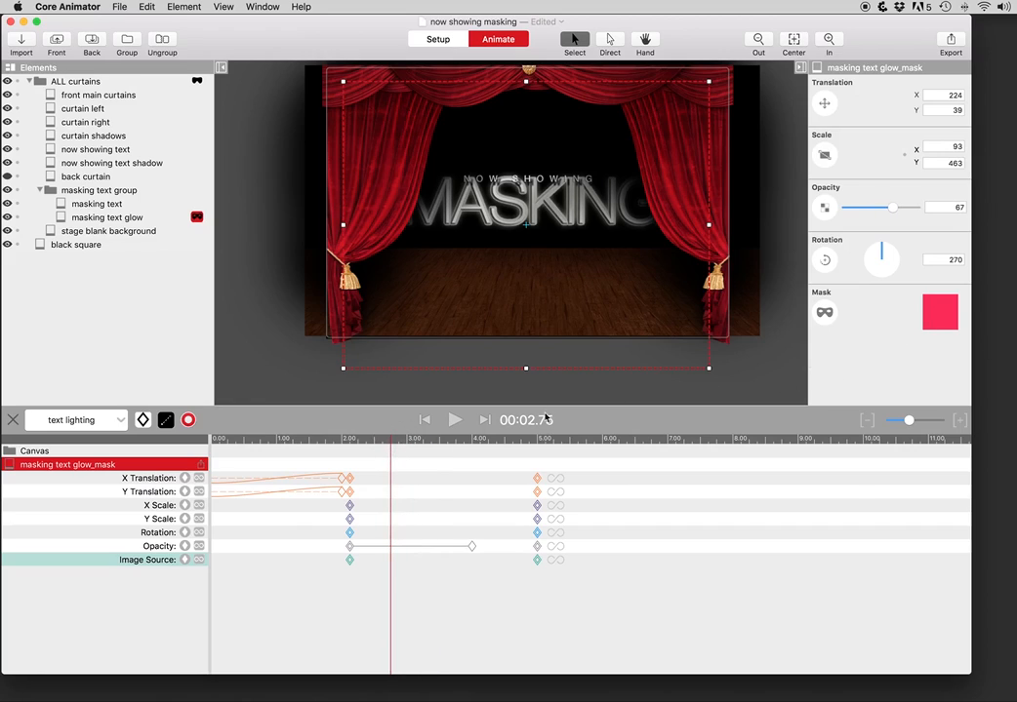
{"action": "left_click_drag", "start_coordinate": [333, 438], "coordinate": [473, 444]}
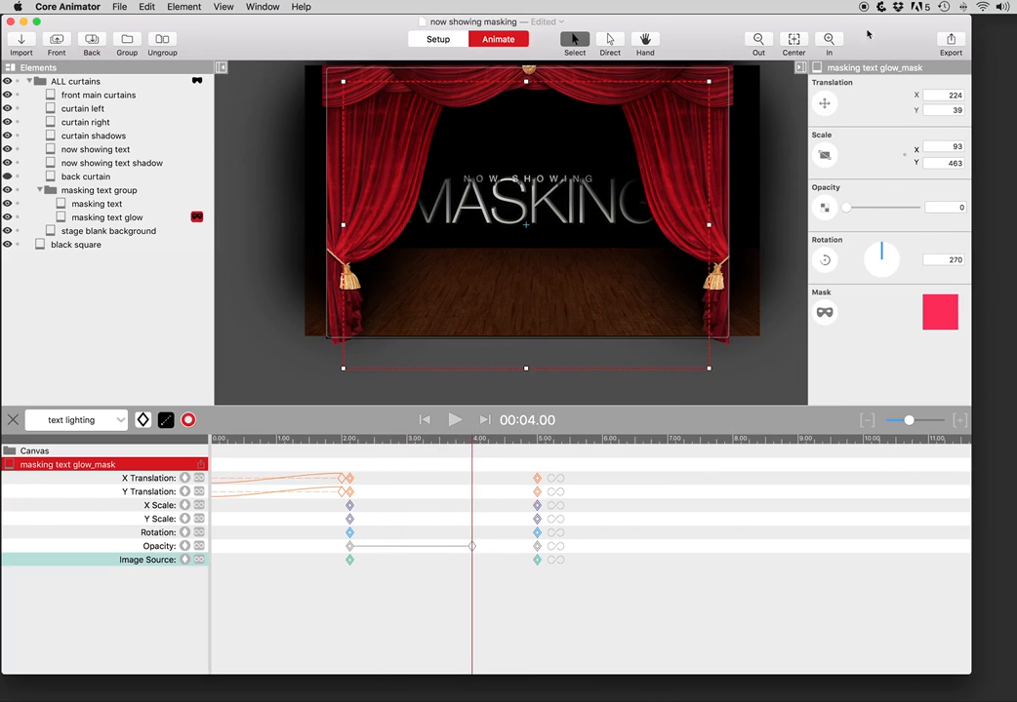